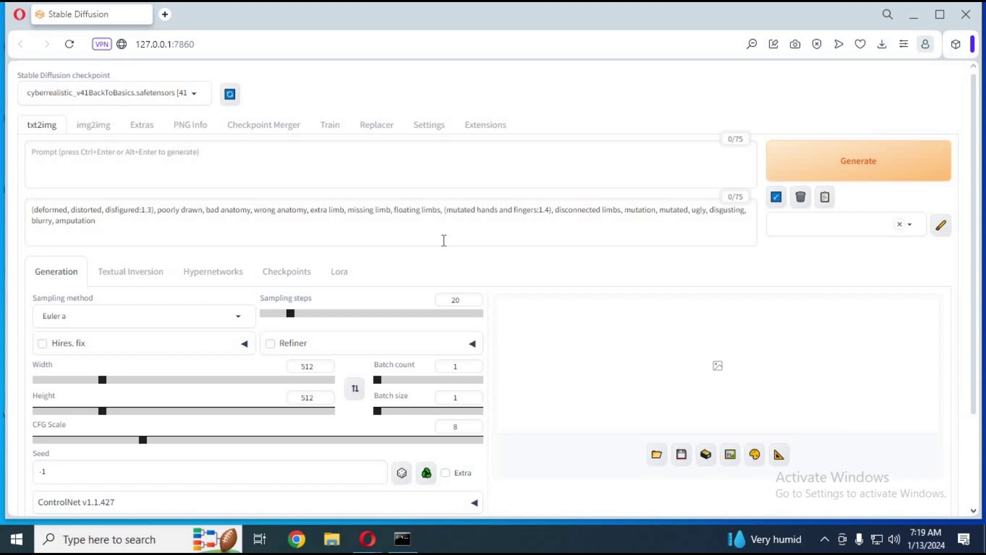
# Search the available extensions catalogue for 'replacer' and check the Installed list for it
pyautogui.click(488, 128)
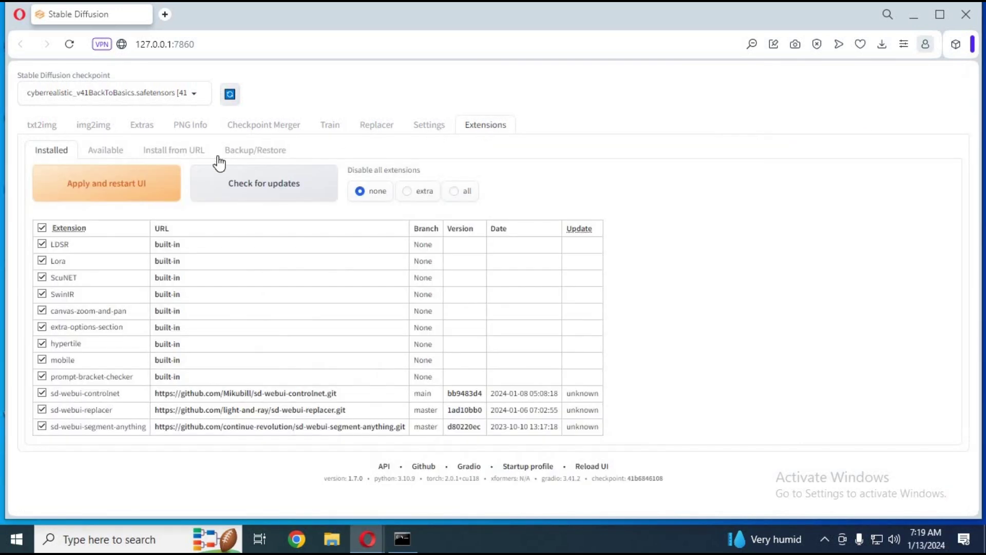
pyautogui.click(113, 152)
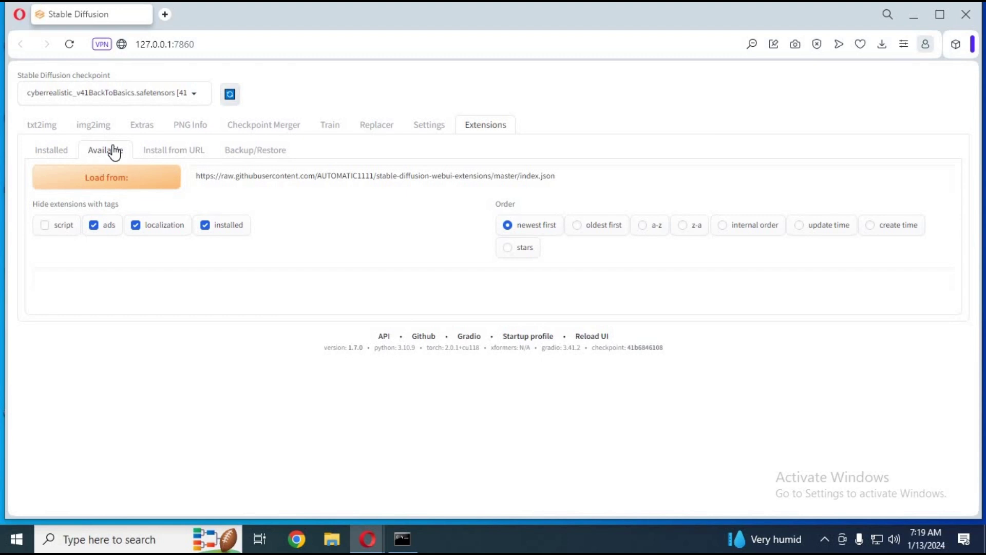
pyautogui.click(106, 177)
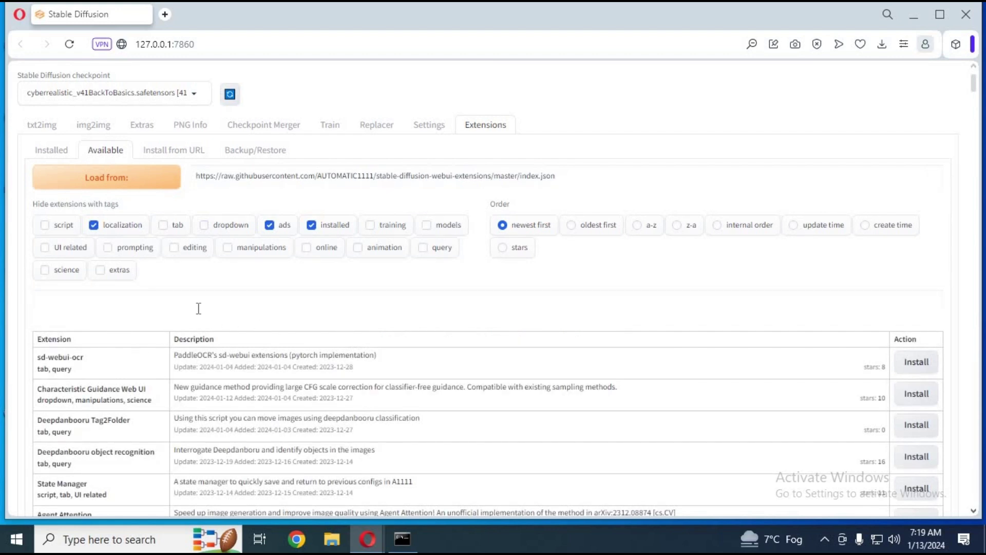
pyautogui.click(155, 297)
pyautogui.write('re')
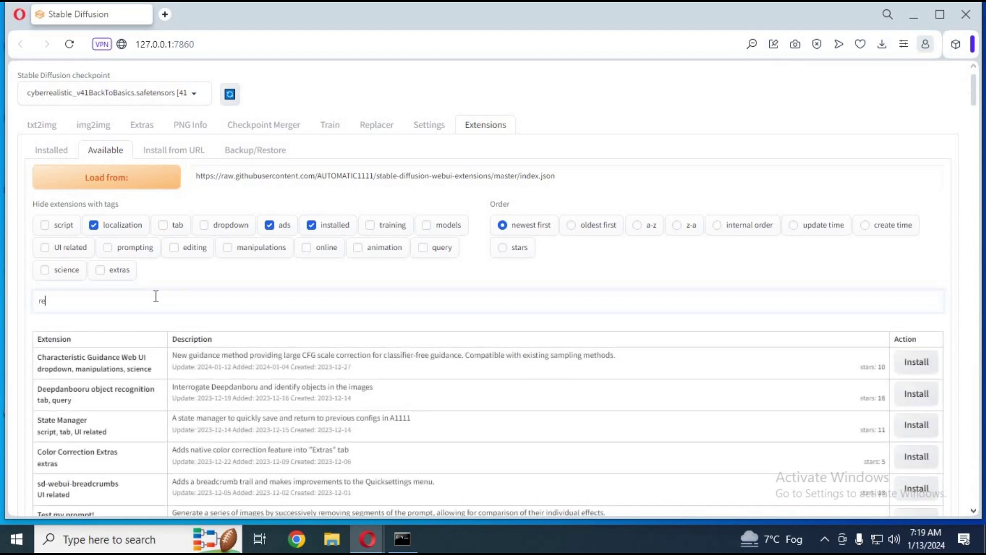
pyautogui.write('pl')
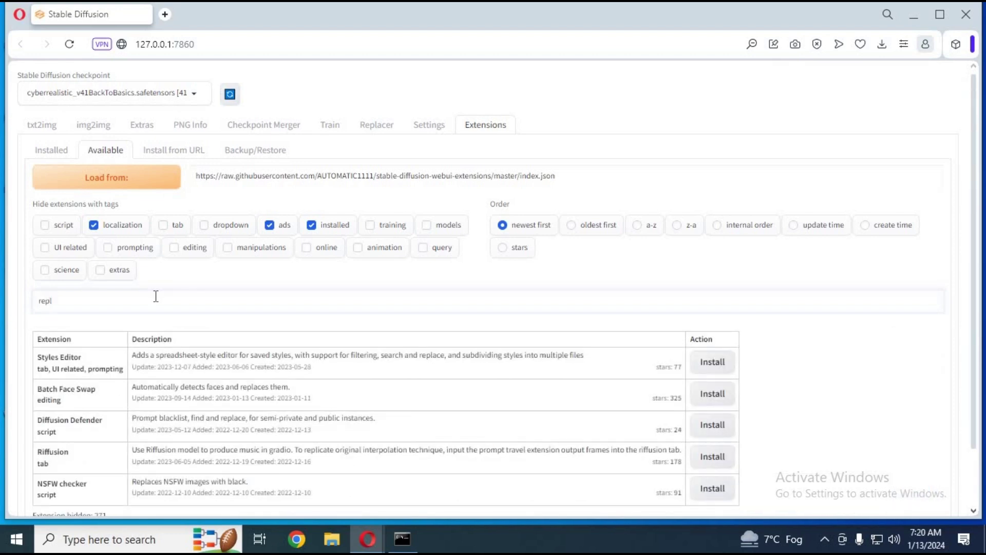
pyautogui.write('acer')
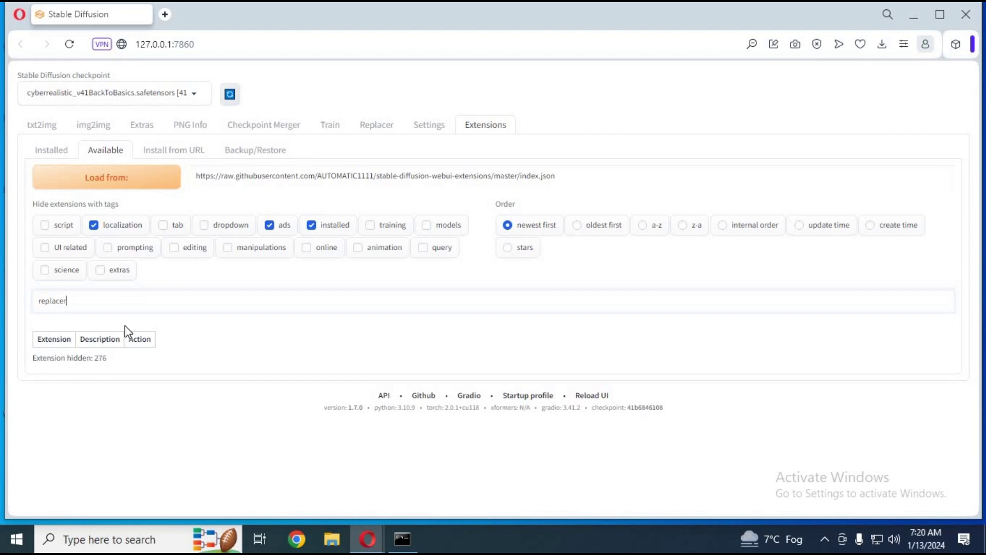
pyautogui.click(54, 152)
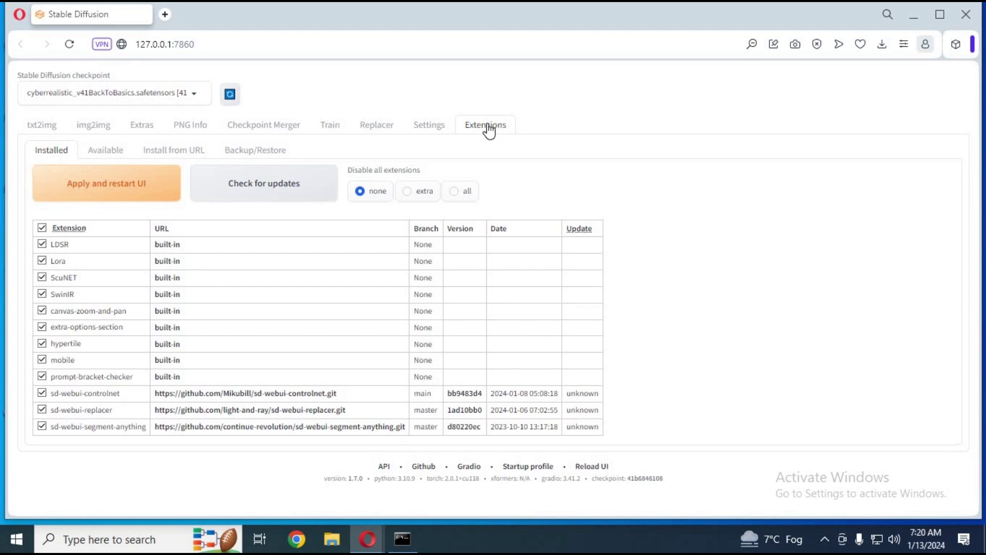
pyautogui.click(114, 157)
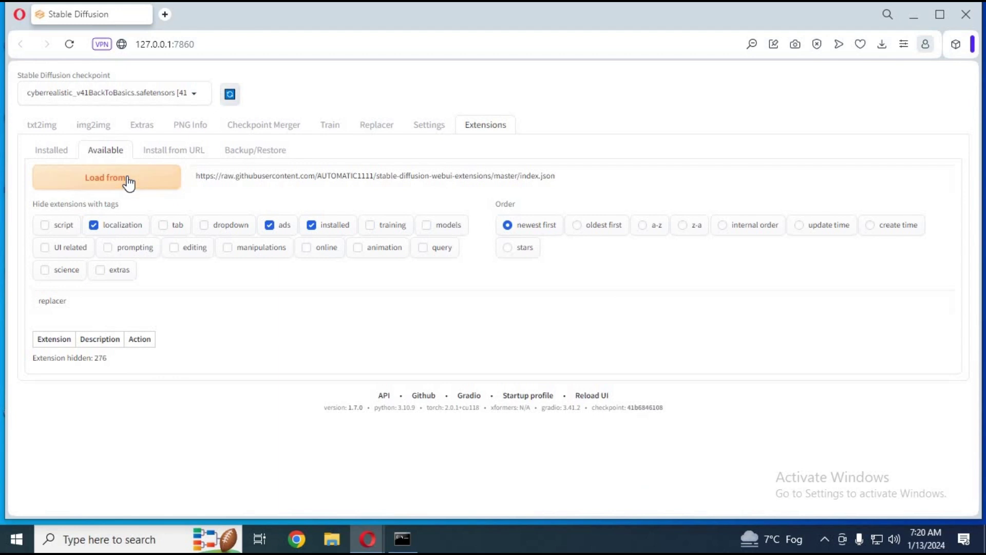
# Search the extension catalogue for 'segment anything', then return to the Installed list
pyautogui.click(128, 179)
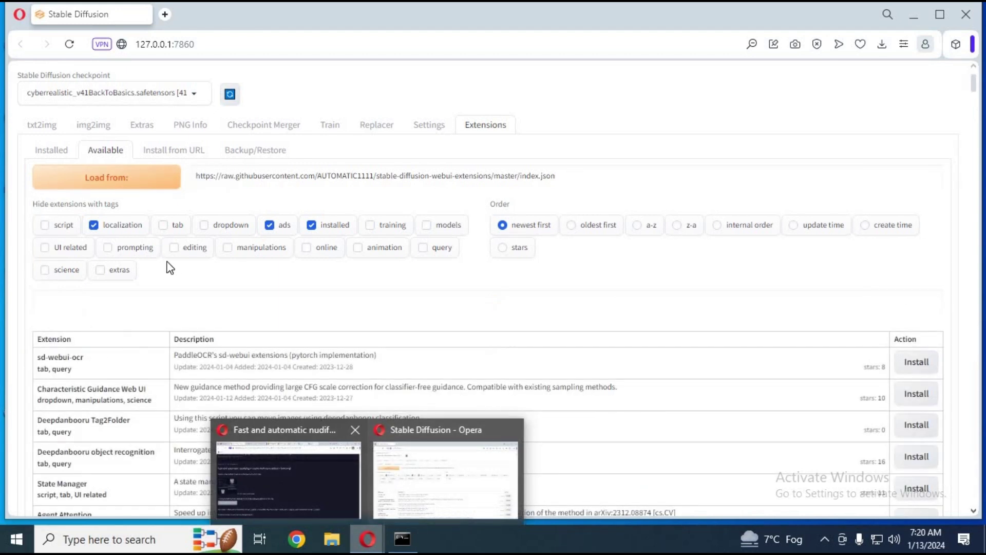
pyautogui.click(125, 308)
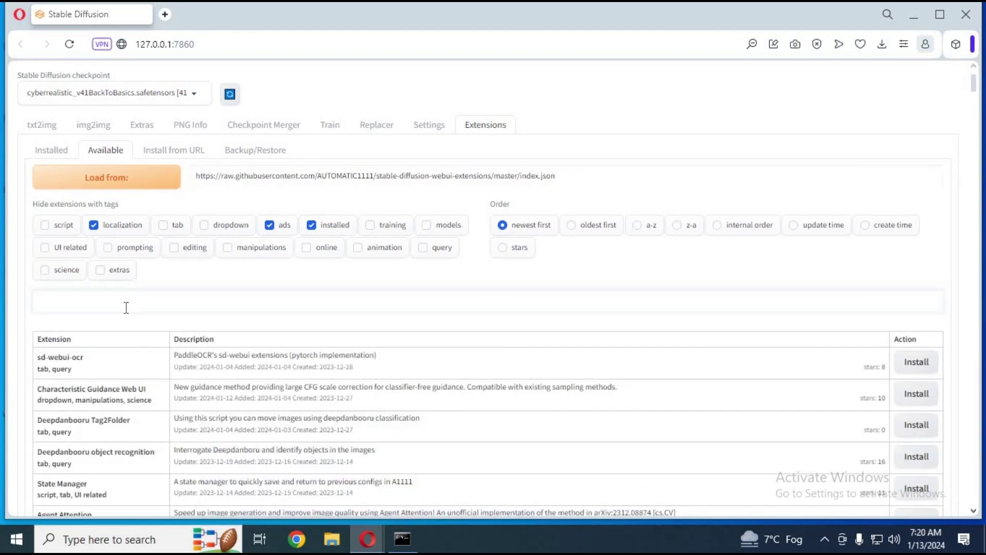
pyautogui.write('segme')
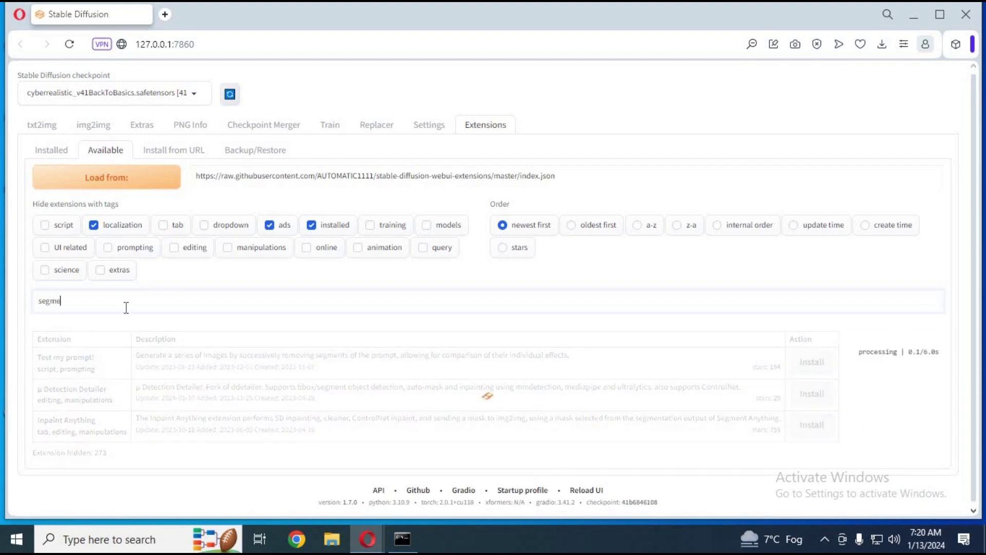
pyautogui.write('n')
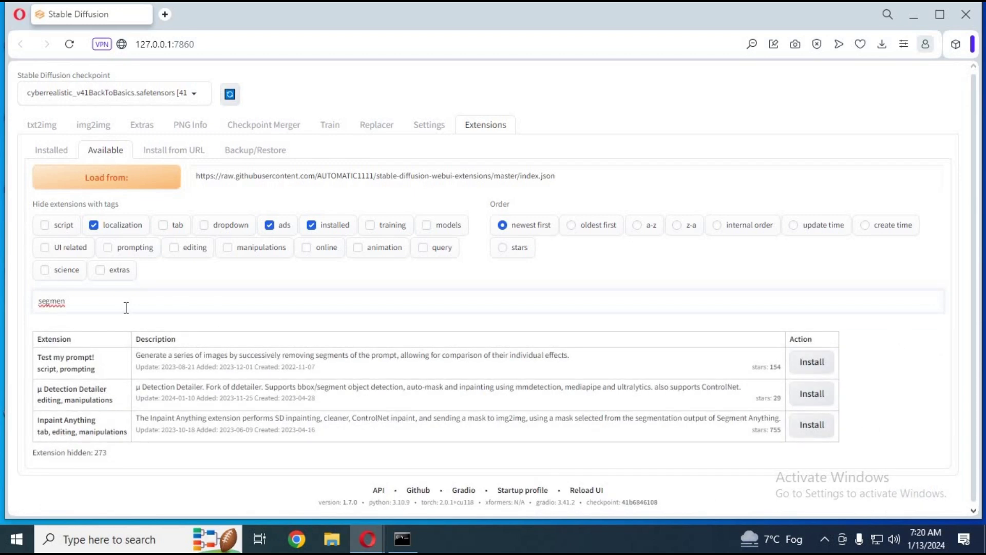
pyautogui.write('t')
pyautogui.press('BackSpace')
pyautogui.write('t anythin')
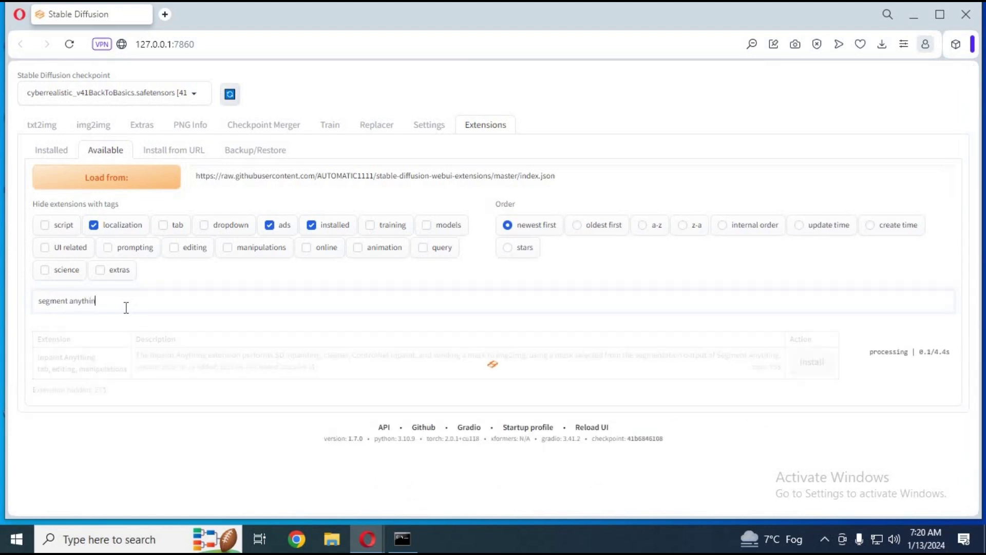
pyautogui.write('g')
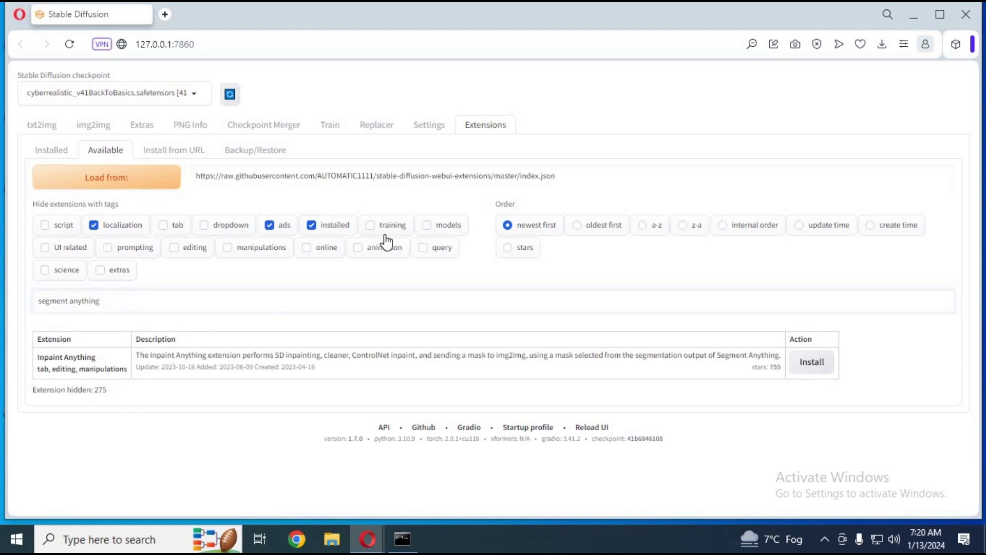
pyautogui.tripleClick(53, 305)
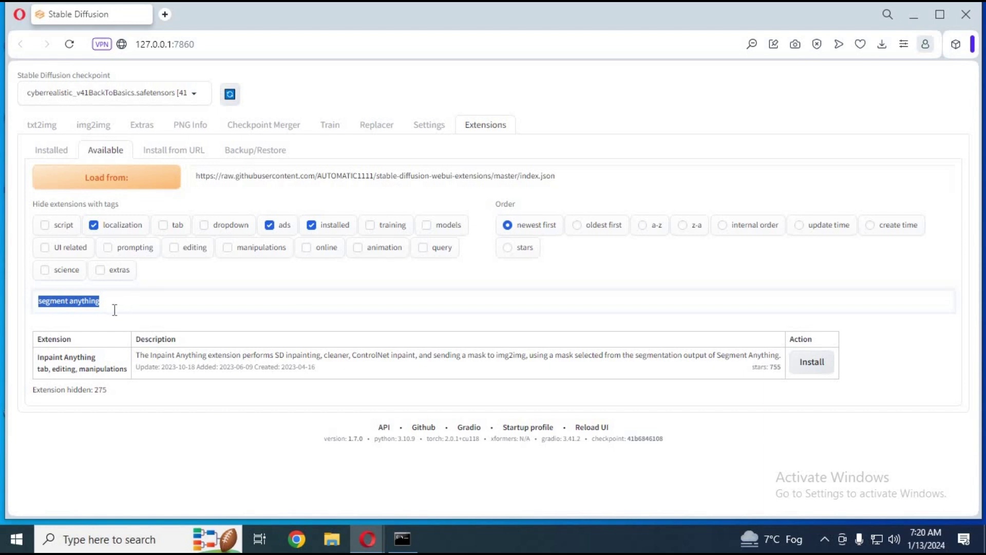
pyautogui.click(51, 158)
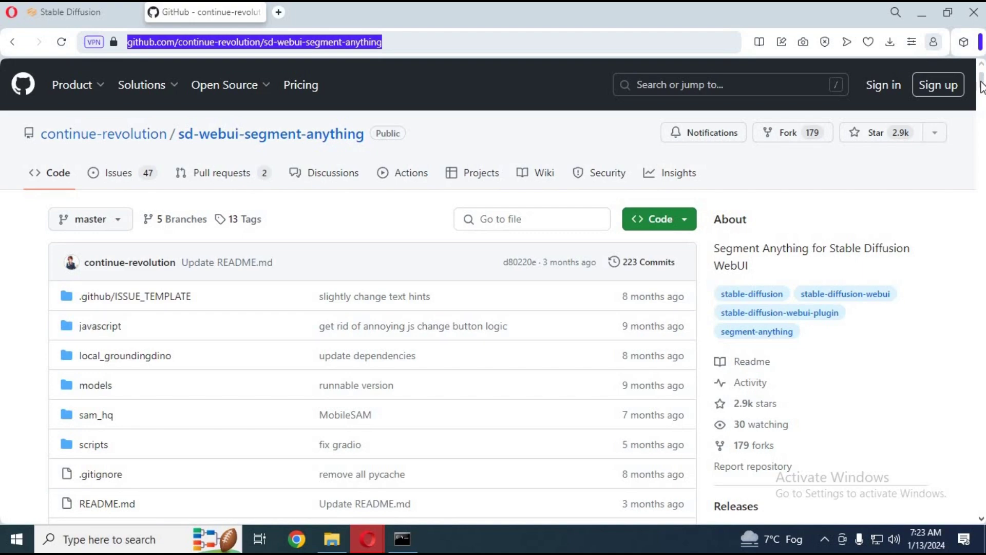
pyautogui.moveTo(982, 85); pyautogui.dragTo(982, 181)
pyautogui.scroll(-10, 983, 182)
pyautogui.scroll(-10, 983, 183)
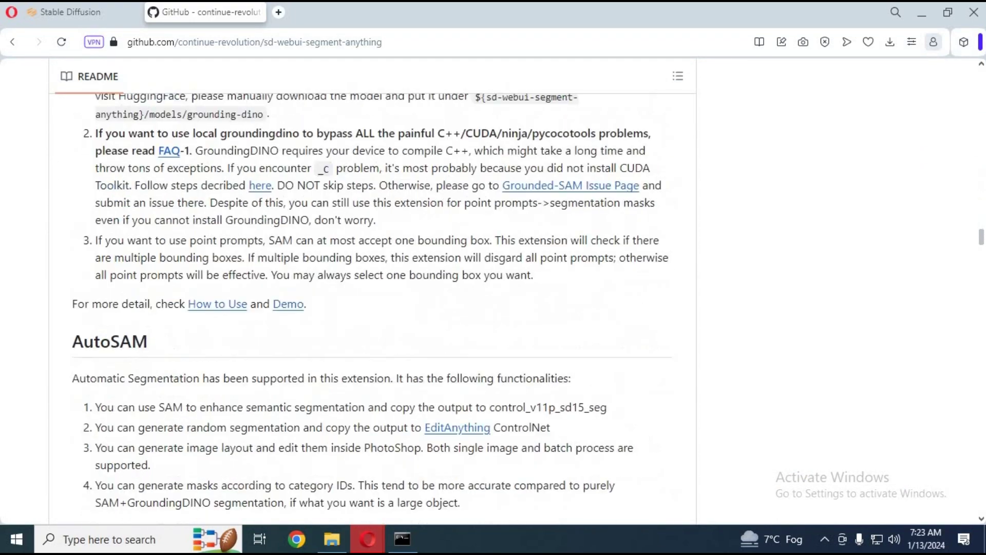
pyautogui.scroll(5, 984, 182)
pyautogui.scroll(5, 984, 182)
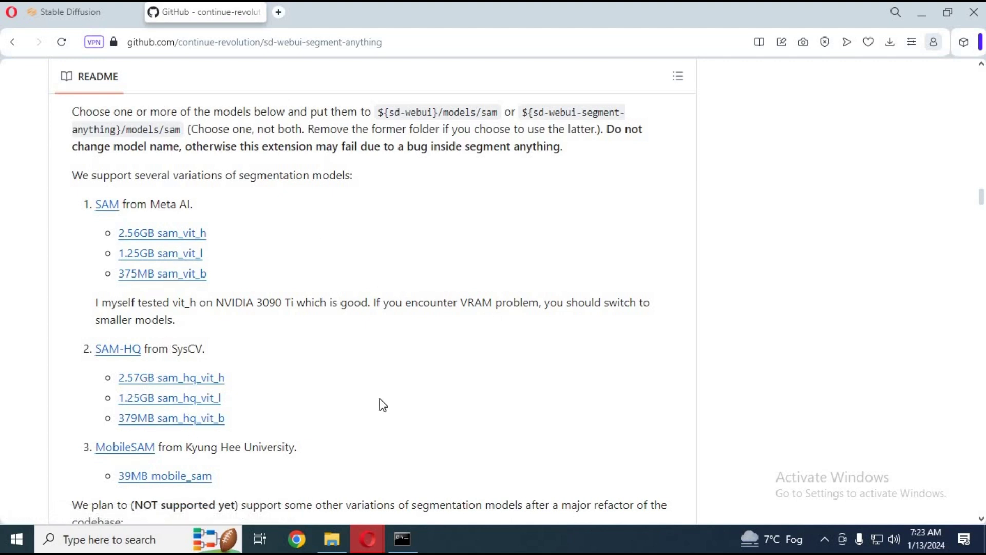
# Review the README's SAM model links, then bring up the stable-diffusion-portable-main folder
pyautogui.click(333, 544)
# Maximize File Explorer and open extensions > sd-webui-segment-anything > models > sam
pyautogui.doubleClick(429, 78)
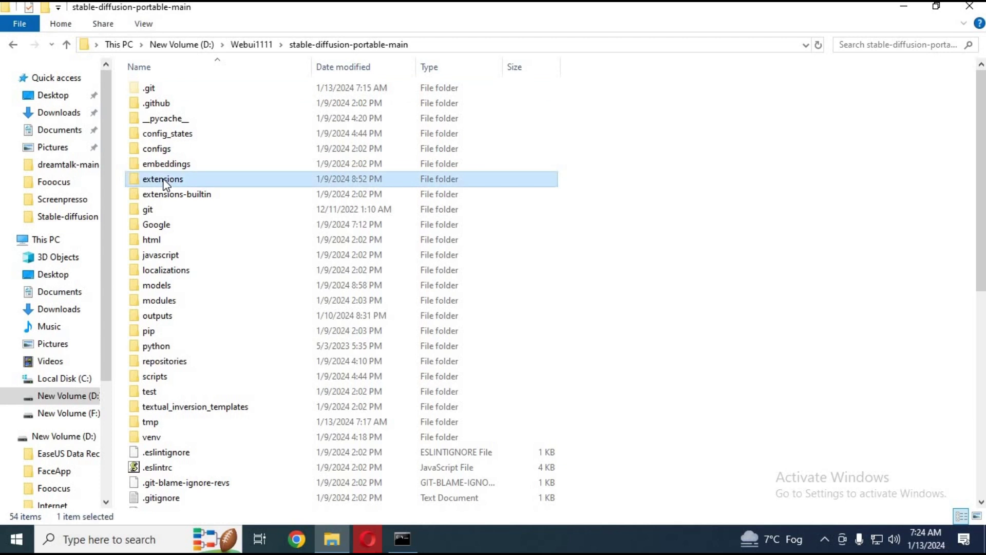
pyautogui.doubleClick(164, 182)
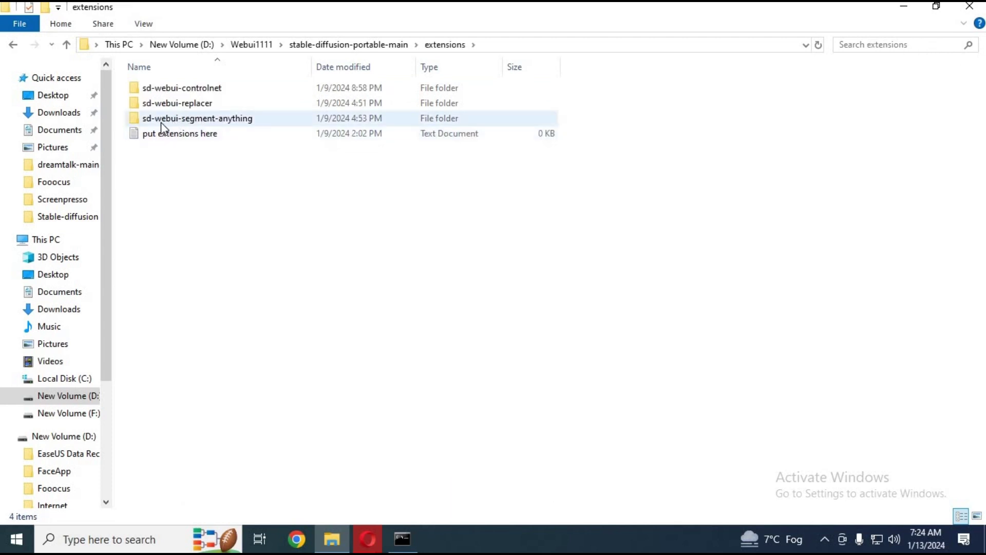
pyautogui.doubleClick(189, 120)
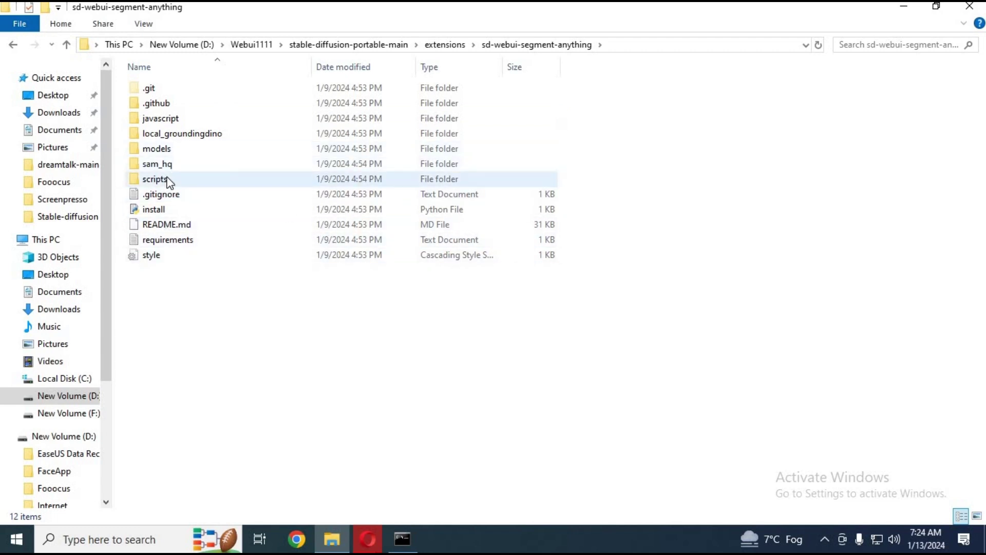
pyautogui.doubleClick(166, 150)
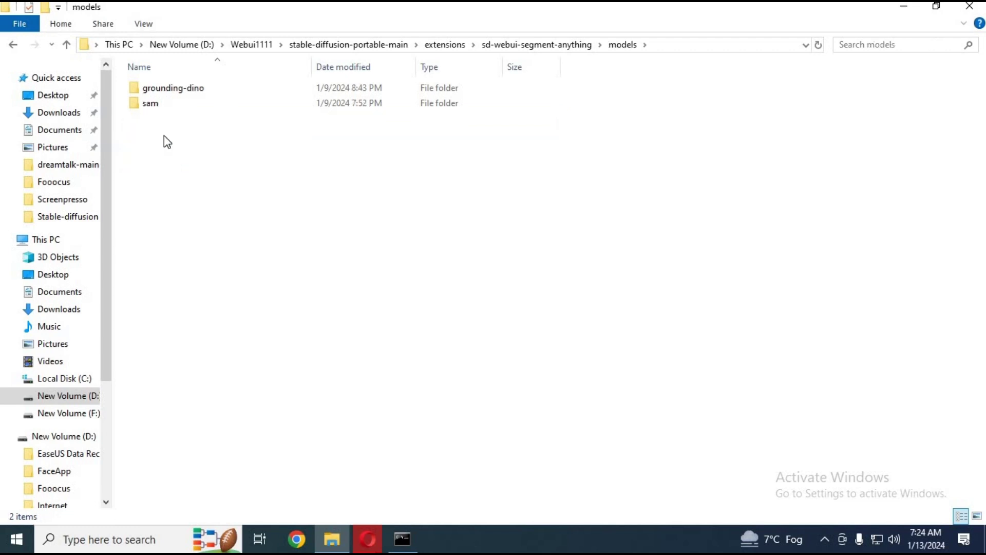
pyautogui.doubleClick(150, 107)
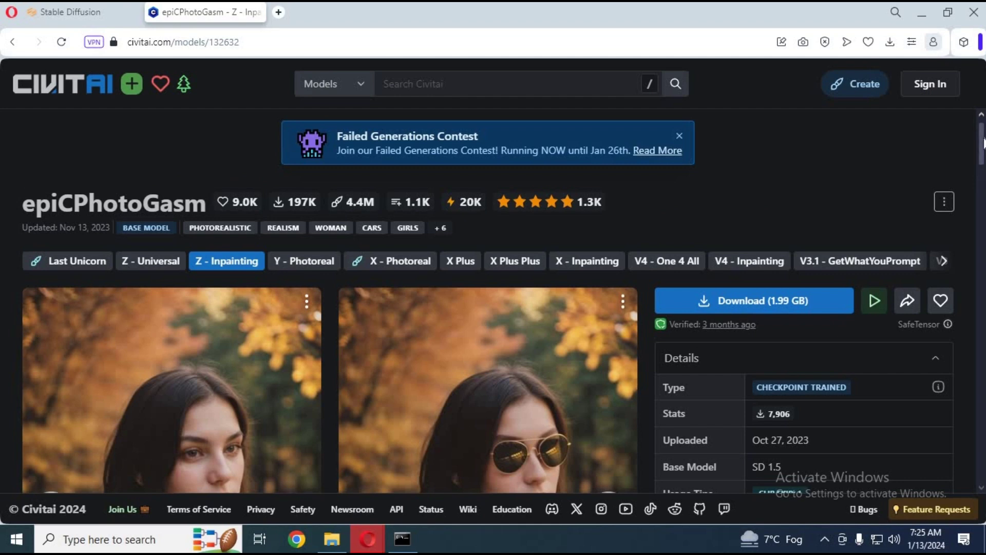
pyautogui.scroll(-3, 984, 120)
pyautogui.scroll(3, 888, 208)
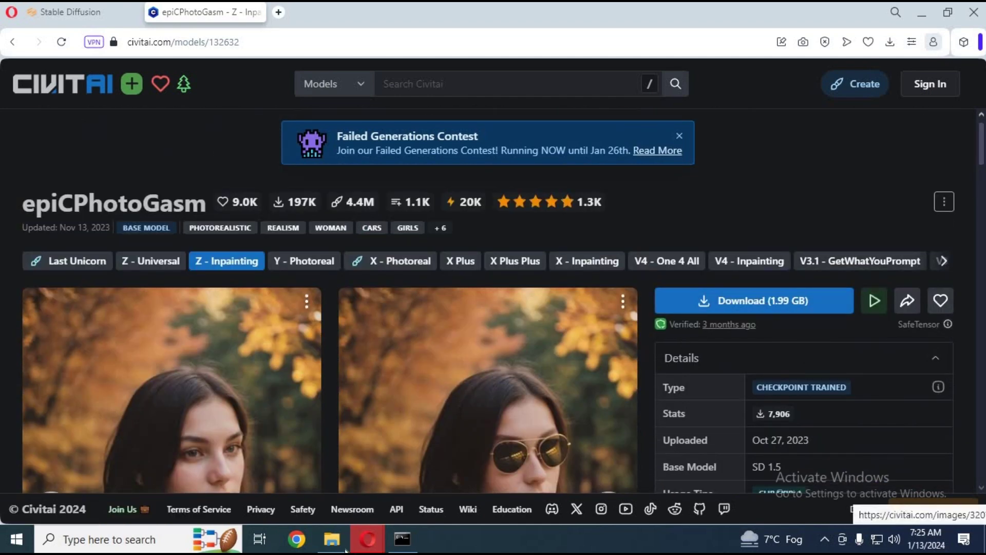
# Go up to stable-diffusion-portable-main and locate epicphotogasm_z-inpainting.safetensors in models > Stable-diffusion
pyautogui.click(332, 539)
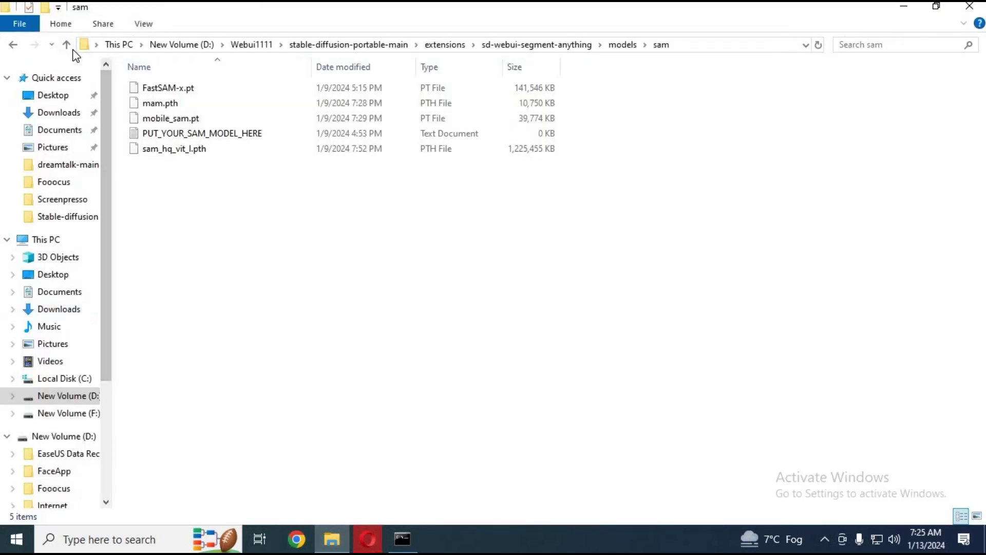
pyautogui.click(67, 45)
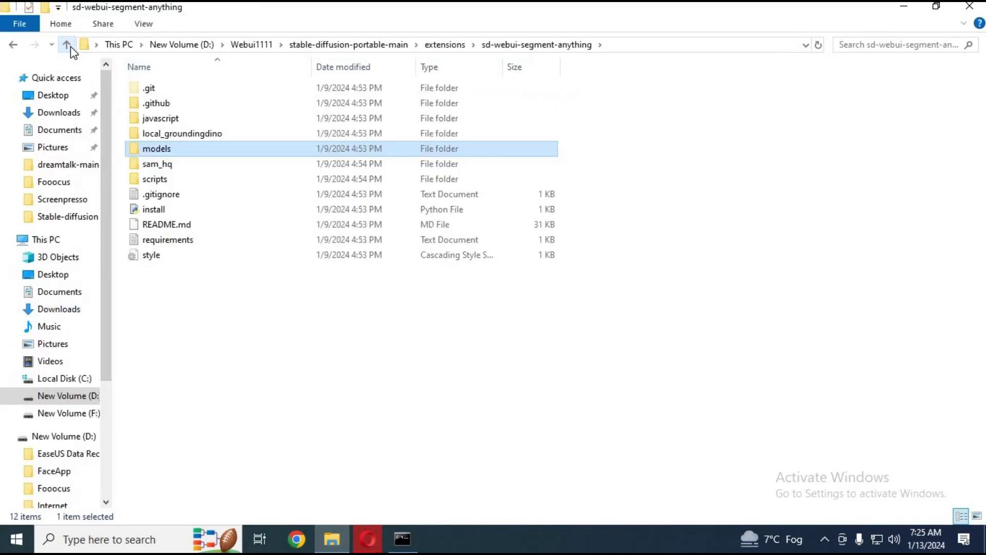
pyautogui.click(71, 47)
pyautogui.click(70, 46)
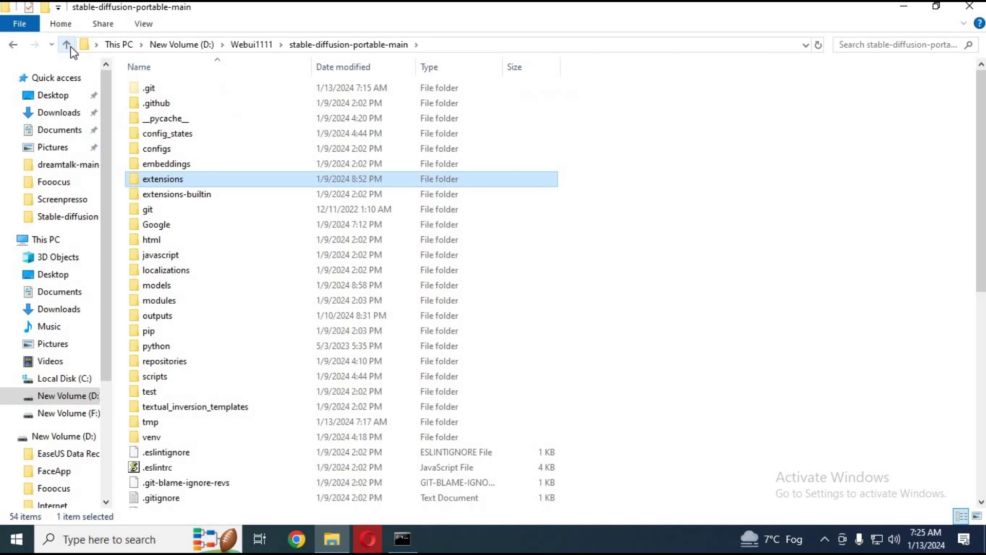
pyautogui.click(166, 287)
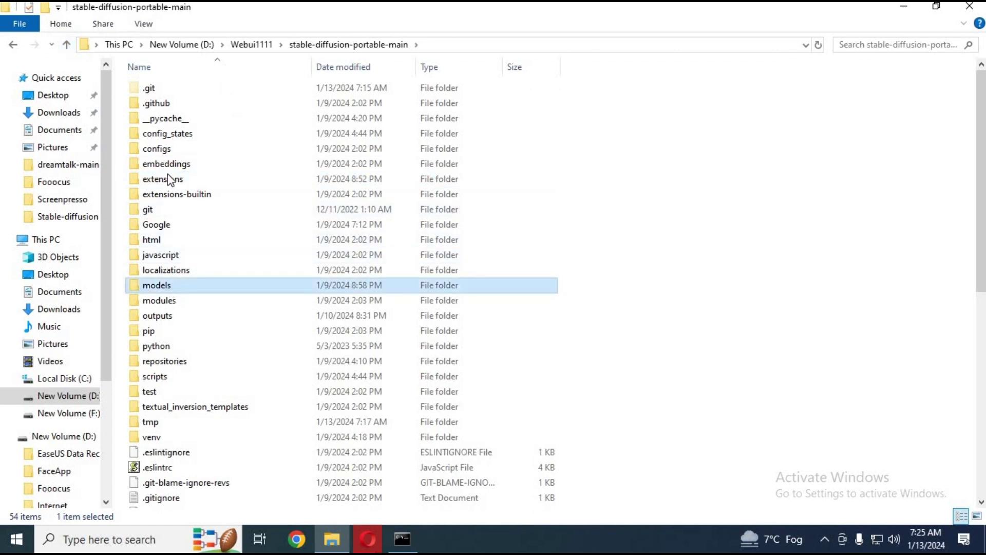
pyautogui.press('Return')
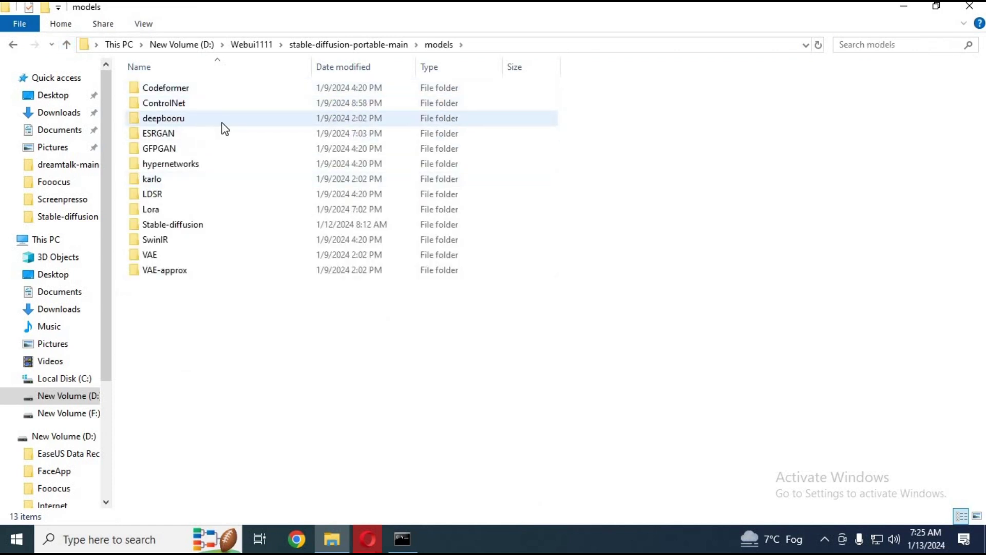
pyautogui.doubleClick(177, 224)
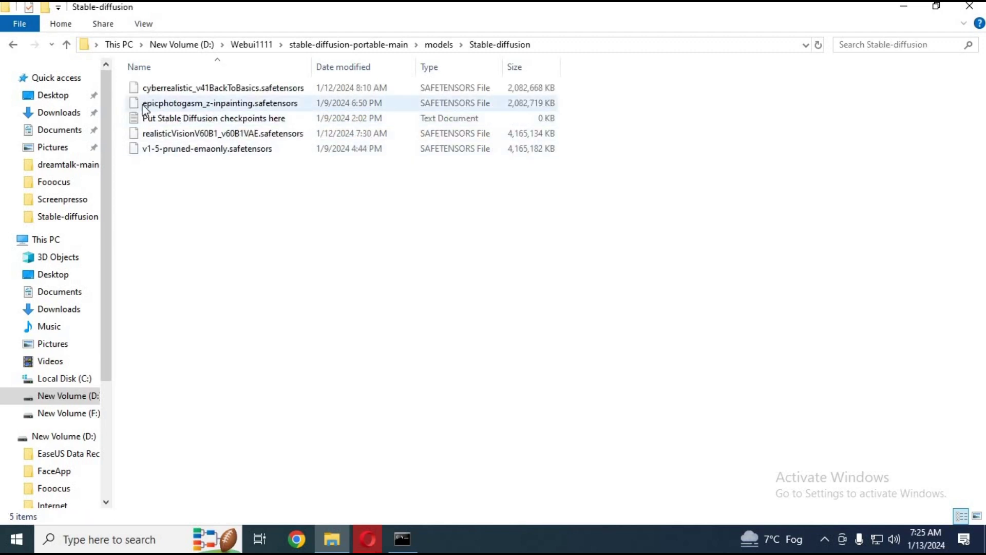
pyautogui.moveTo(220, 103)
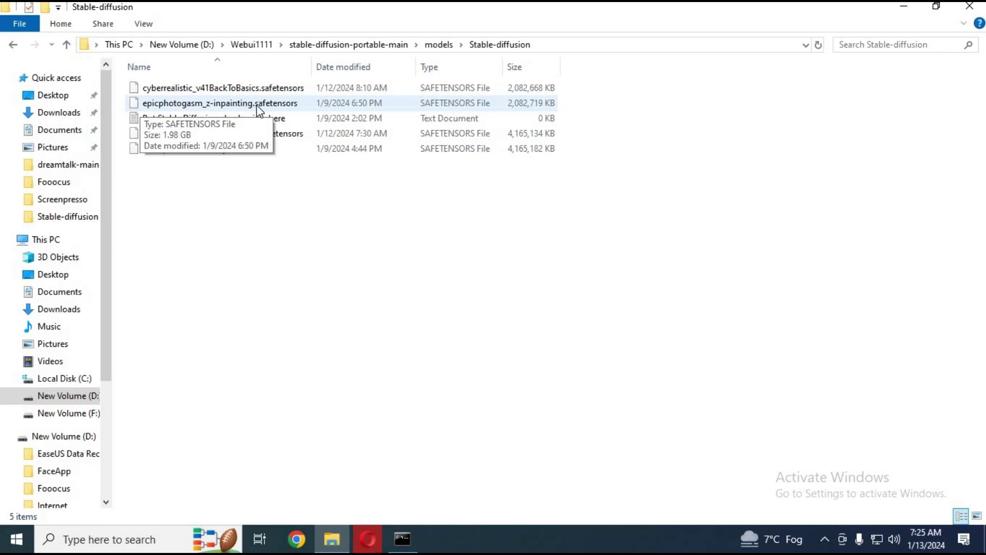
pyautogui.click(257, 108)
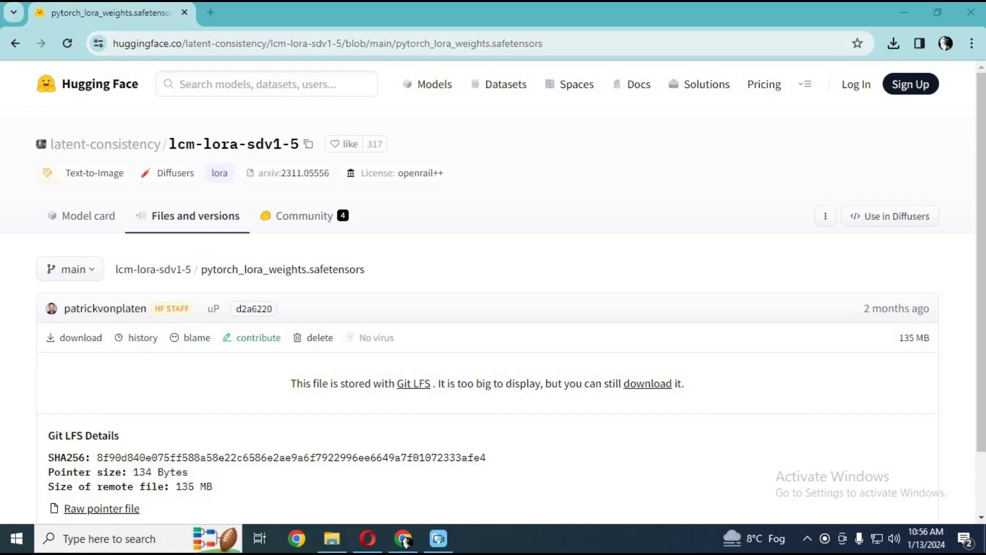
# Select the pytorch_lora_weights.safetensors page address, then return to File Explorer
pyautogui.click(301, 47)
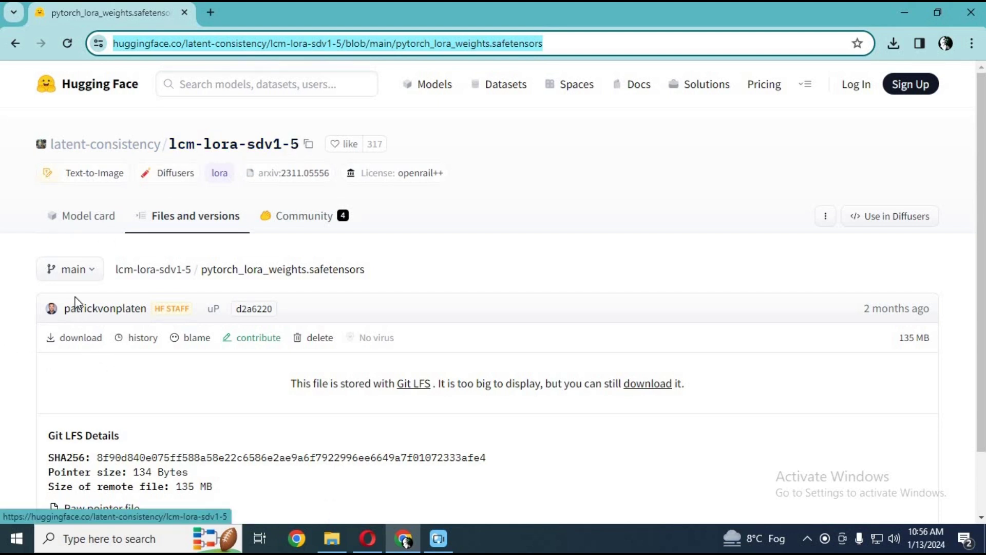
pyautogui.click(333, 544)
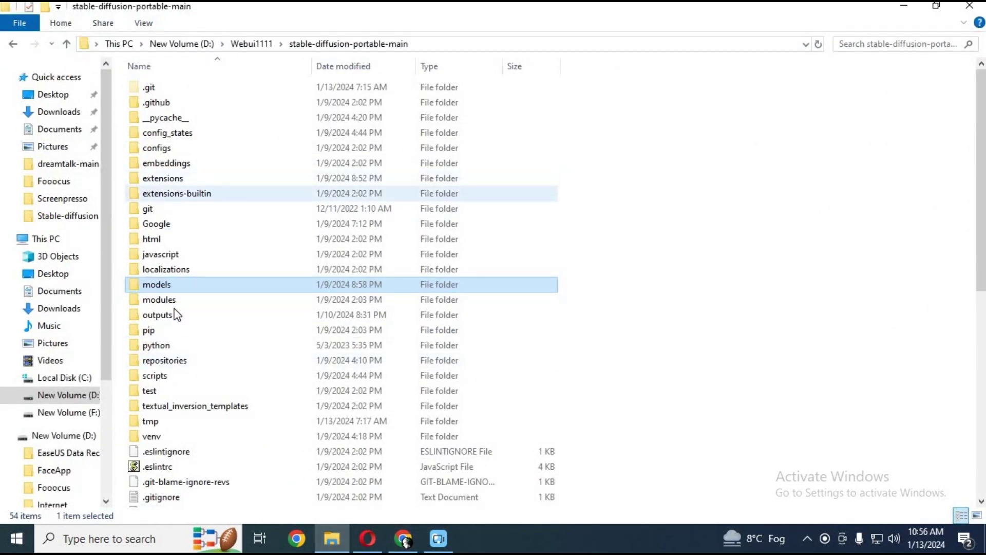
# Locate lcm-lora-sdv1-5.safetensors in models > Lora, then switch the WebUI to txt2img
pyautogui.doubleClick(158, 286)
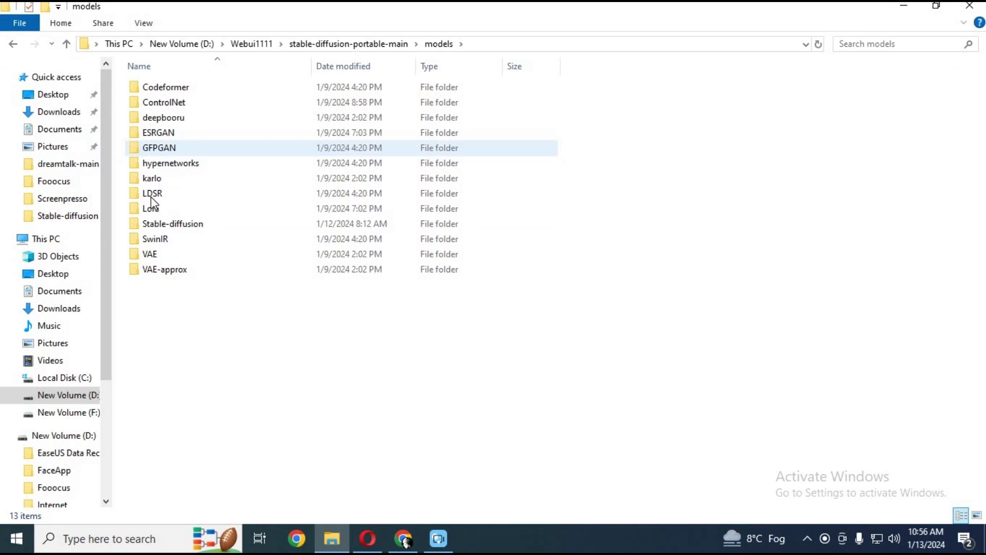
pyautogui.doubleClick(151, 211)
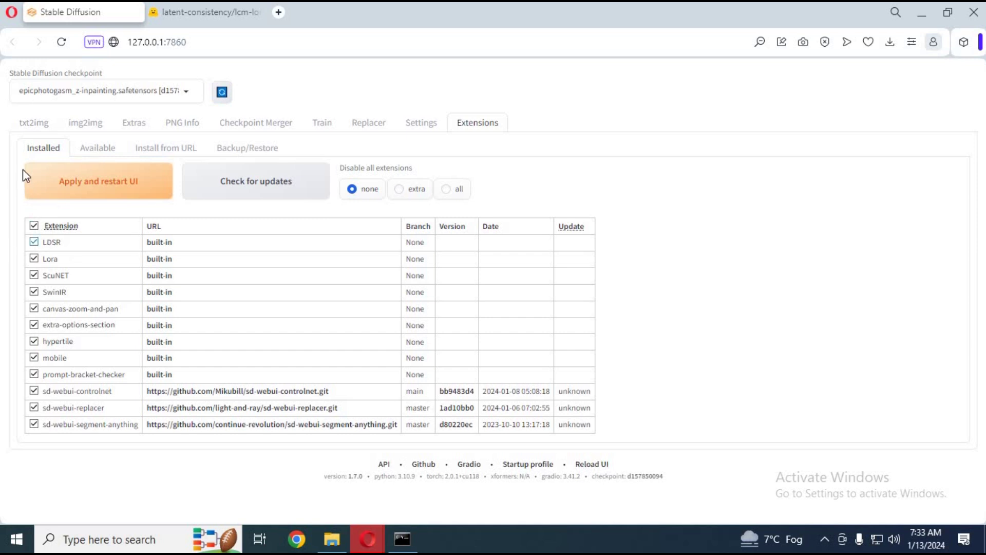
pyautogui.click(32, 125)
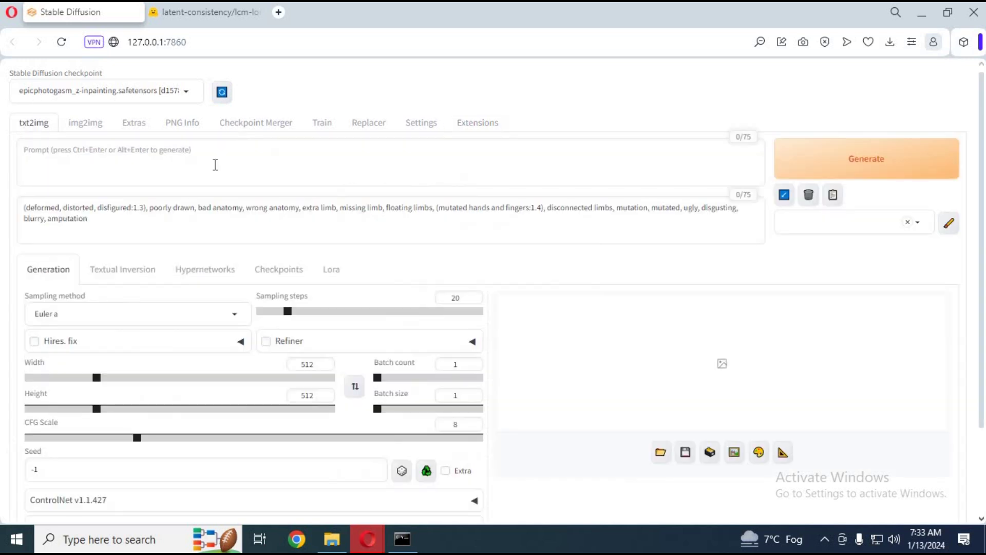
# Review the Replacer settings' detection prompt examples: clothes, swimsuit, trousers
pyautogui.click(424, 126)
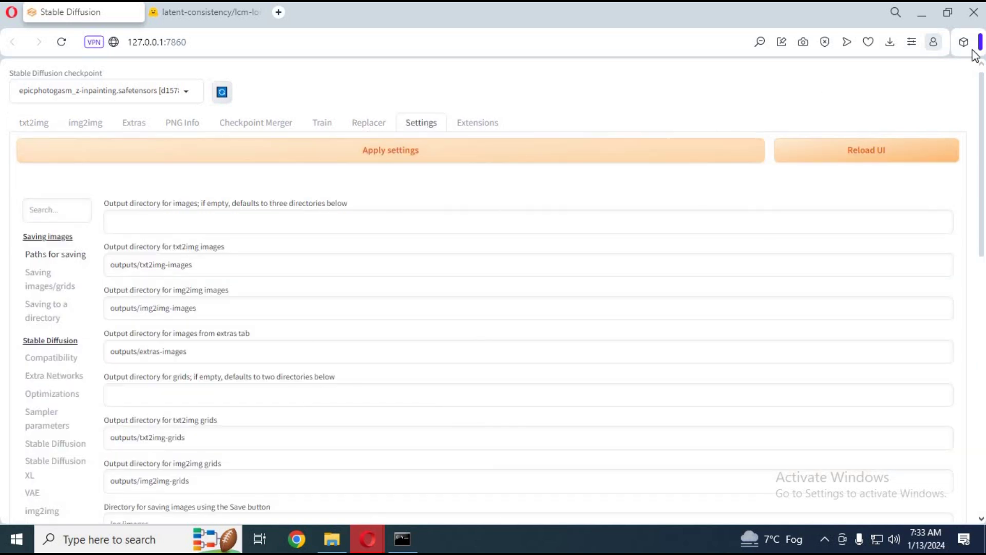
pyautogui.scroll(-2, 493, 289)
pyautogui.scroll(-3, 493, 290)
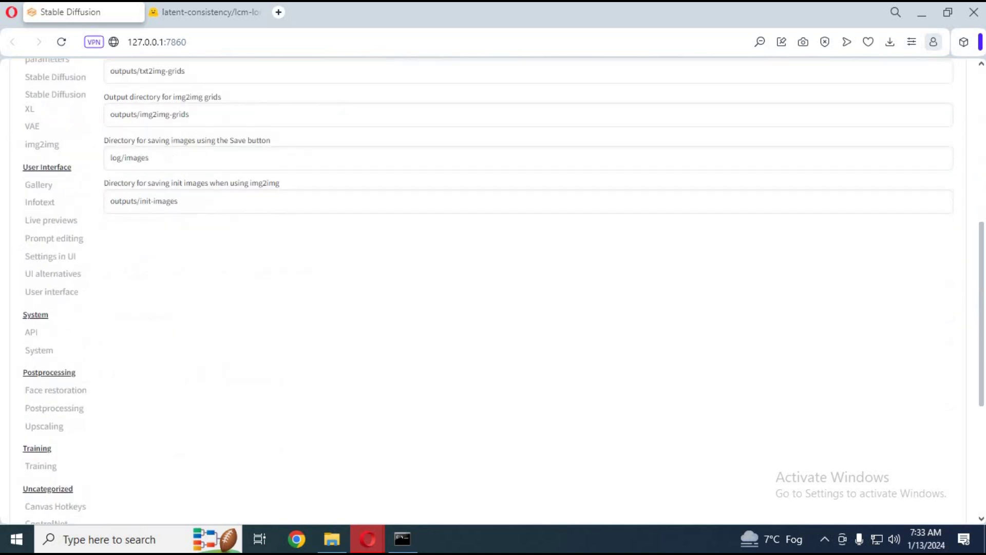
pyautogui.scroll(-1, 493, 290)
pyautogui.scroll(-3, 978, 342)
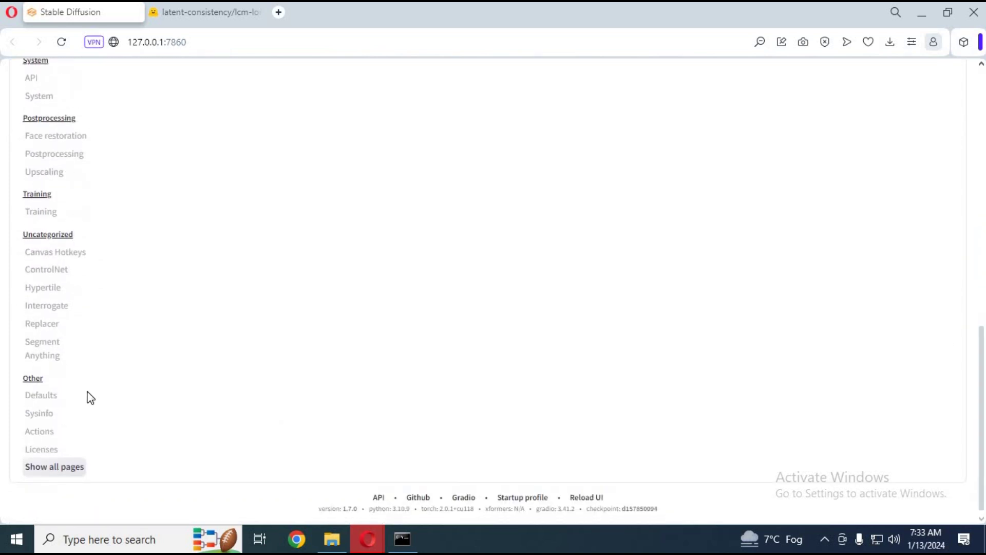
pyautogui.click(46, 325)
pyautogui.moveTo(984, 371); pyautogui.dragTo(978, 149)
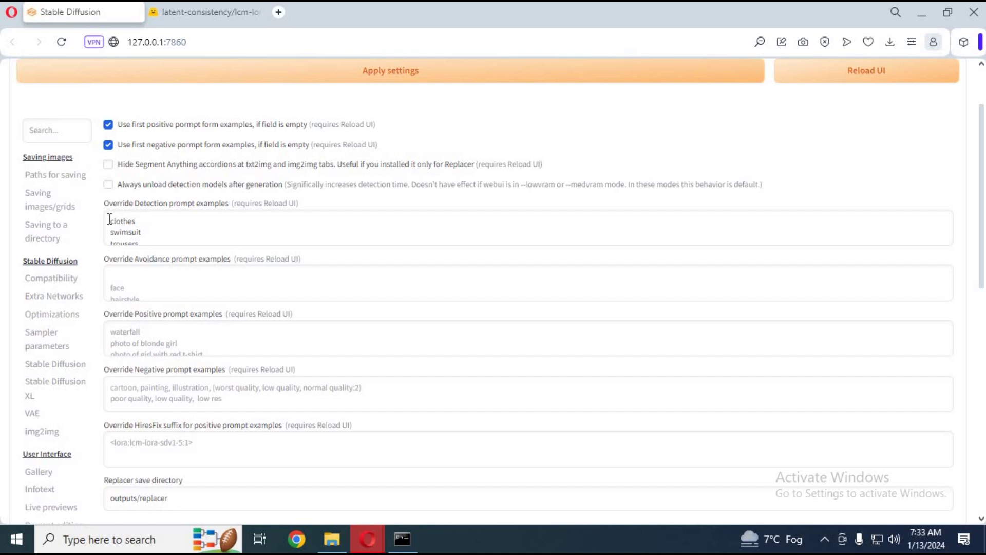
pyautogui.moveTo(109, 219); pyautogui.dragTo(143, 196)
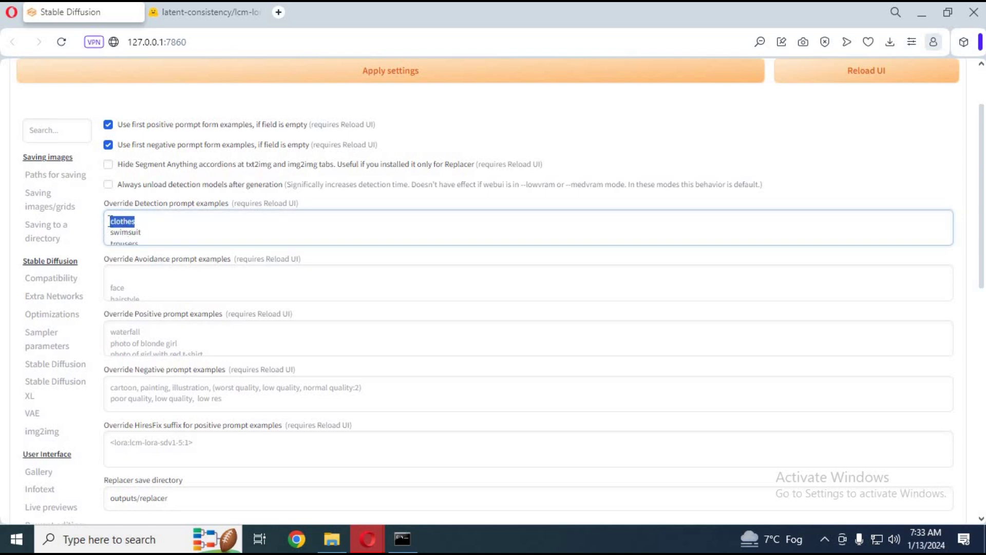
pyautogui.hotkey('ctrl', 'a')
pyautogui.click(135, 234)
pyautogui.hotkey('ctrl', 'a')
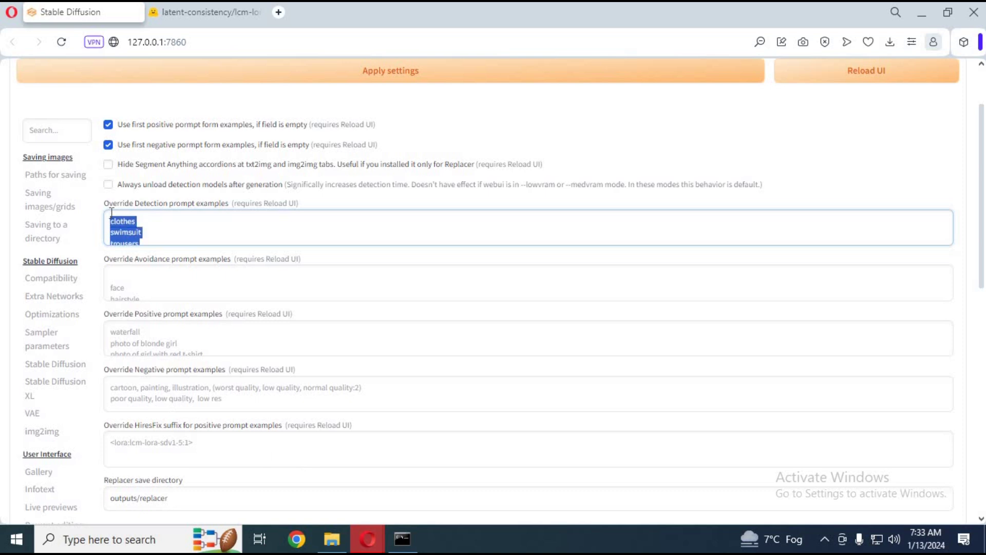
pyautogui.click(172, 234)
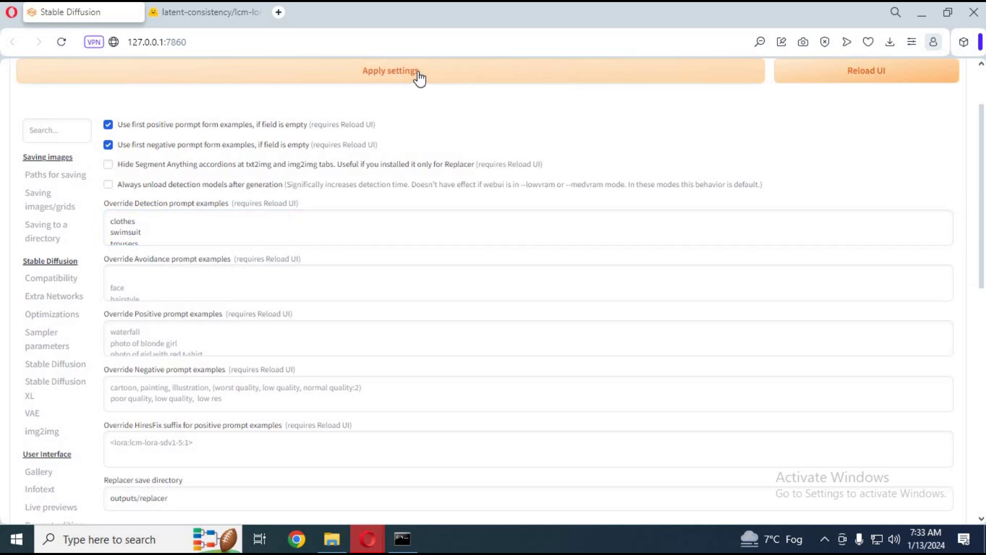
# Keep 'Use local groundingdino' enabled in the Segment Anything settings and apply settings
pyautogui.click(202, 544)
pyautogui.click(852, 116)
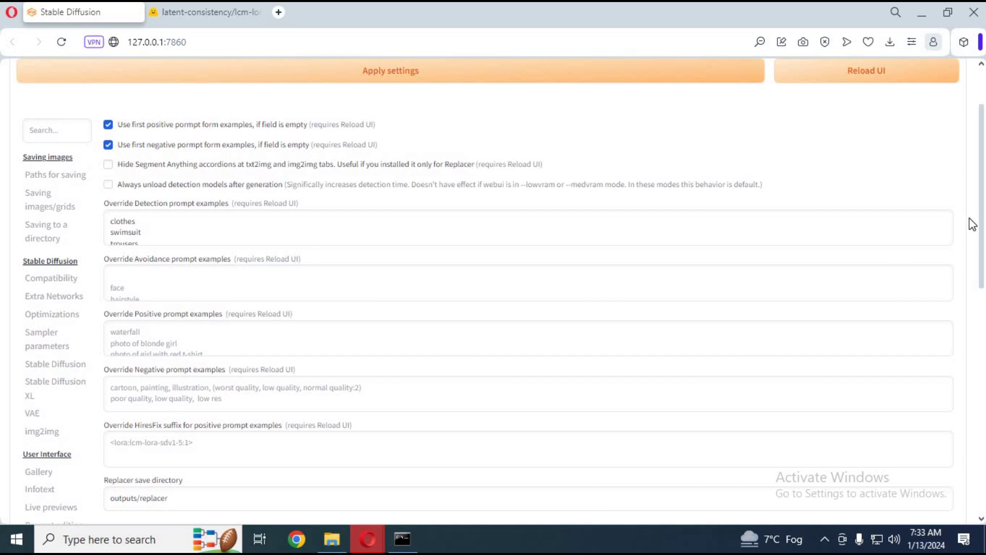
pyautogui.press('Tab')
pyautogui.scroll(-3, 493, 308)
pyautogui.scroll(-2, 494, 309)
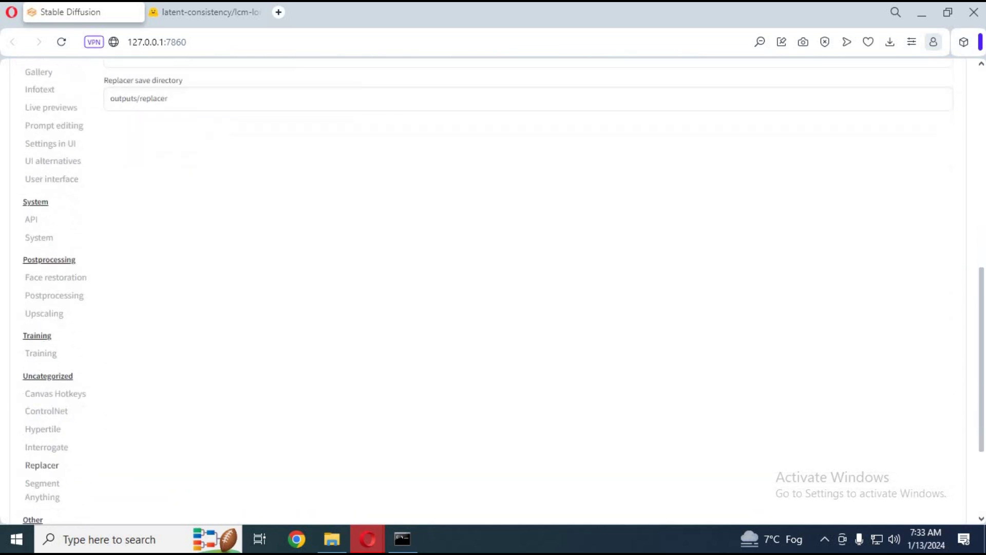
pyautogui.scroll(-2, 472, 410)
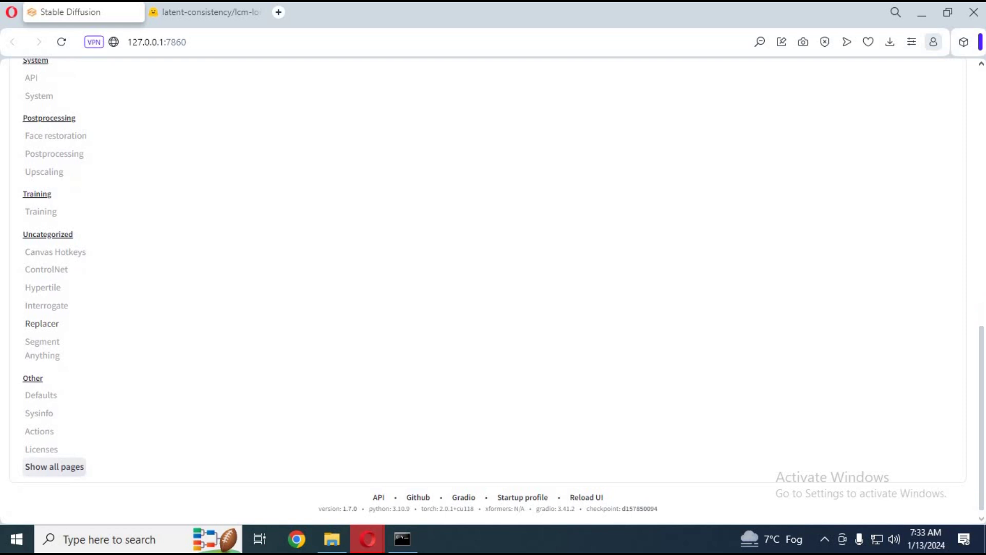
pyautogui.click(44, 351)
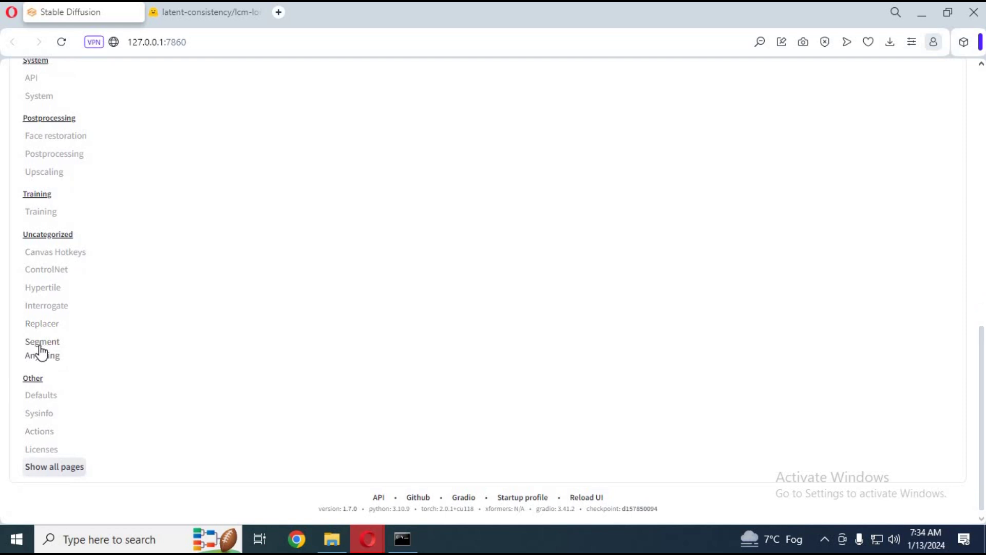
pyautogui.scroll(1, 976, 222)
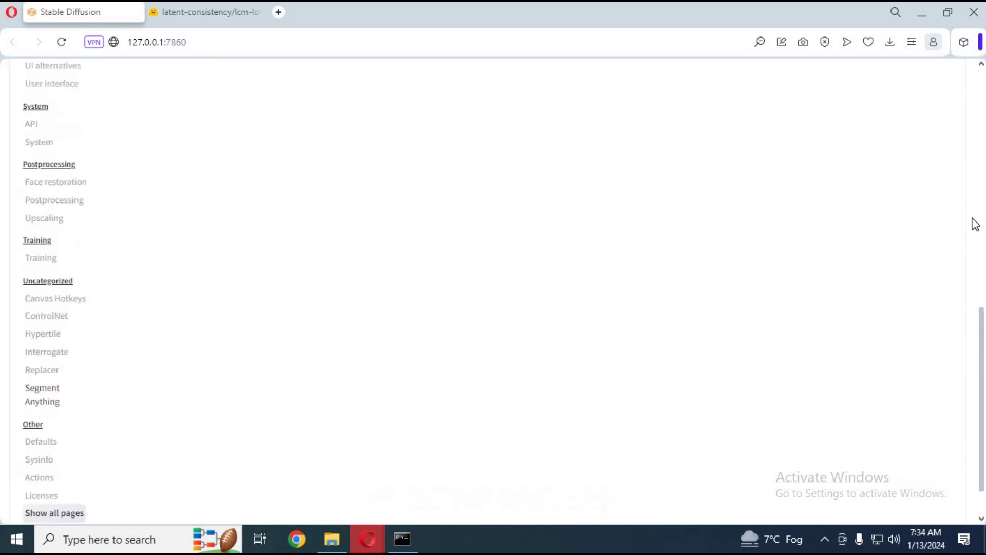
pyautogui.scroll(5, 958, 139)
pyautogui.scroll(1, 162, 174)
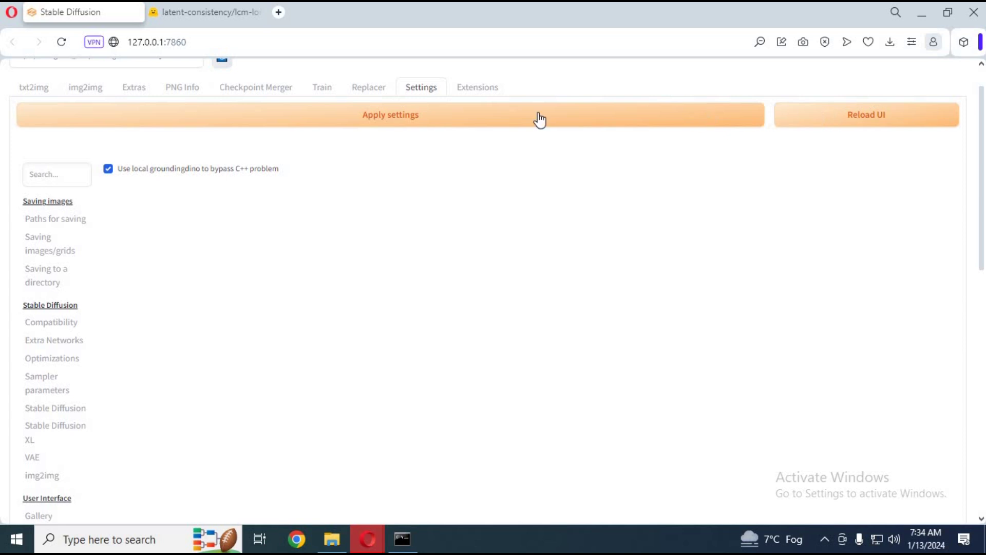
pyautogui.click(453, 124)
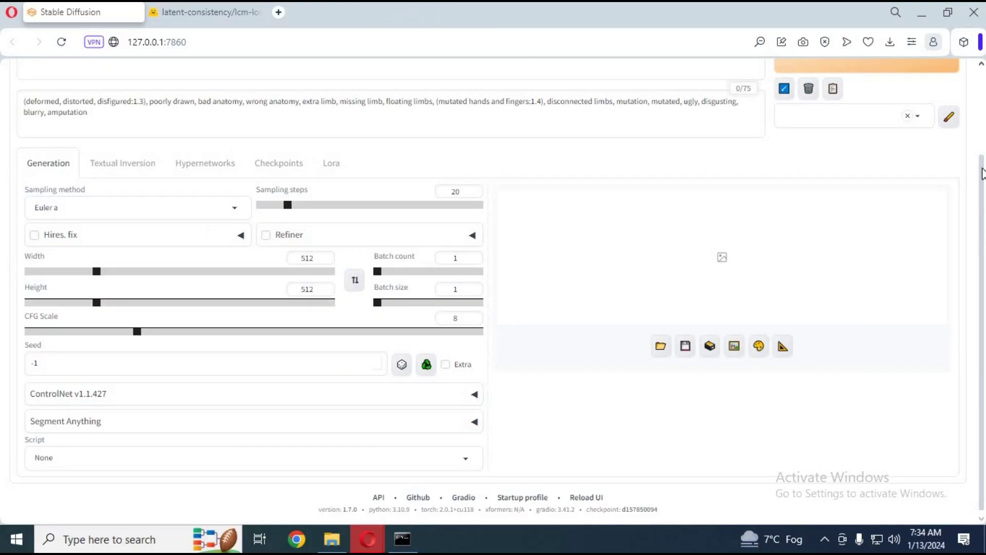
pyautogui.scroll(3, 983, 174)
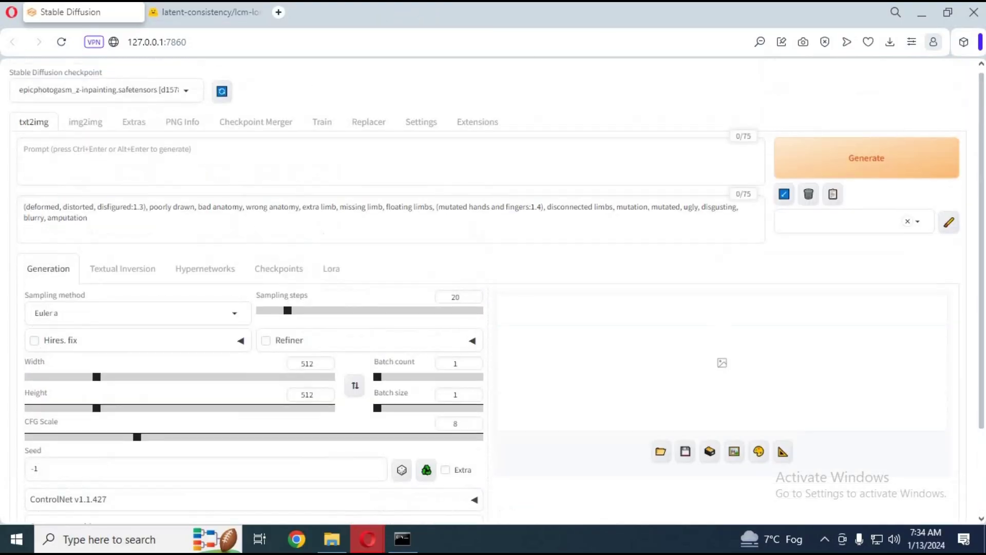
# In Replacer's advanced options, keep FastSAM-x.pt and select GroundingDINO_SwinB (938MB)
pyautogui.click(368, 129)
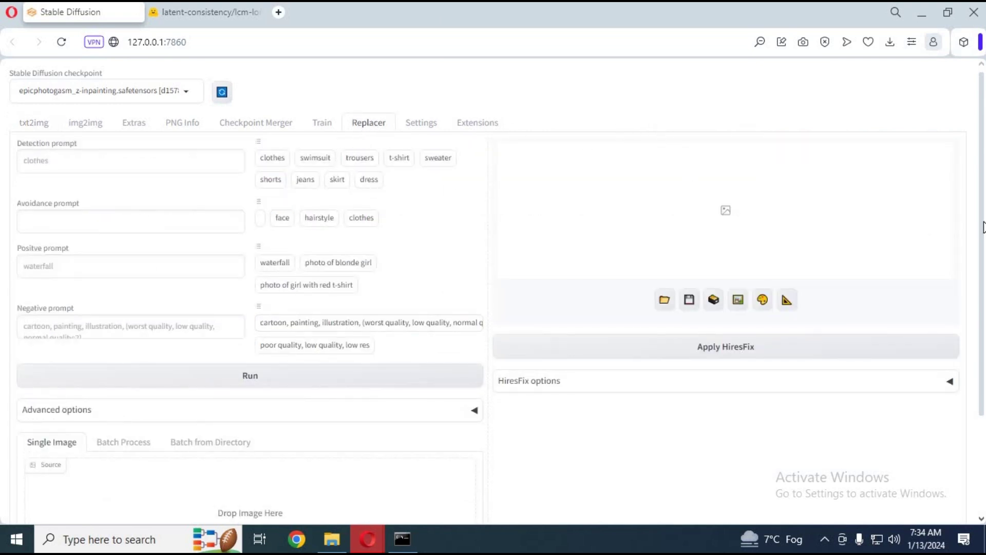
pyautogui.scroll(-3, 983, 296)
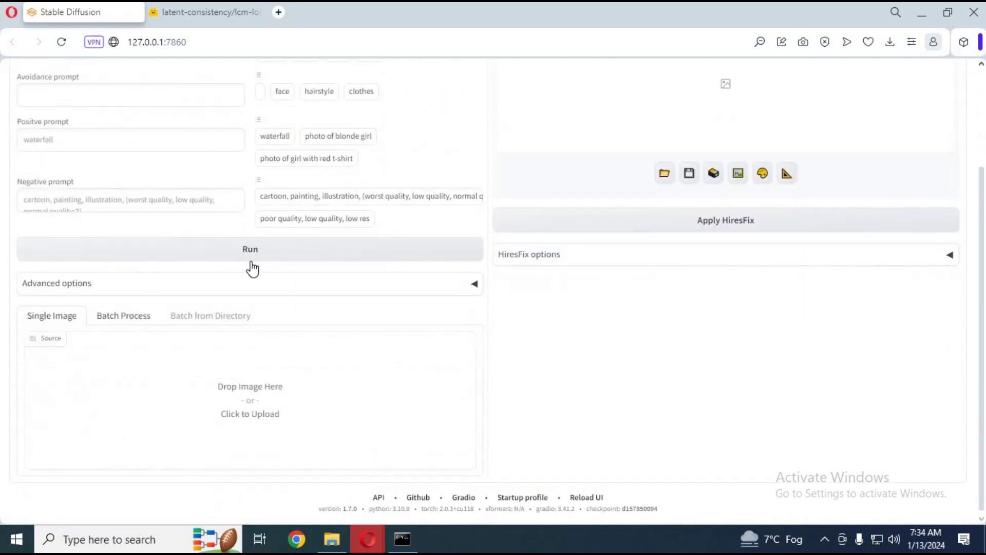
pyautogui.click(89, 297)
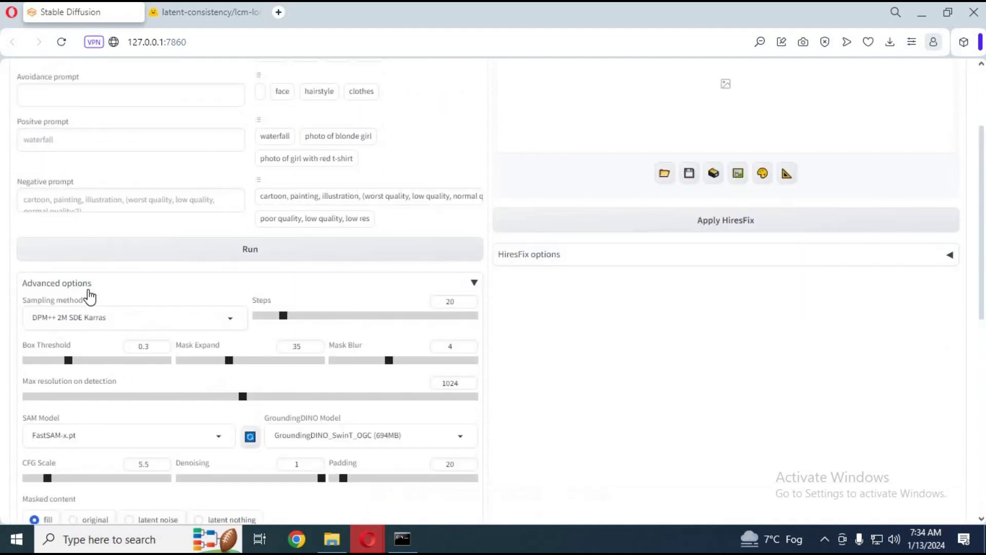
pyautogui.click(159, 432)
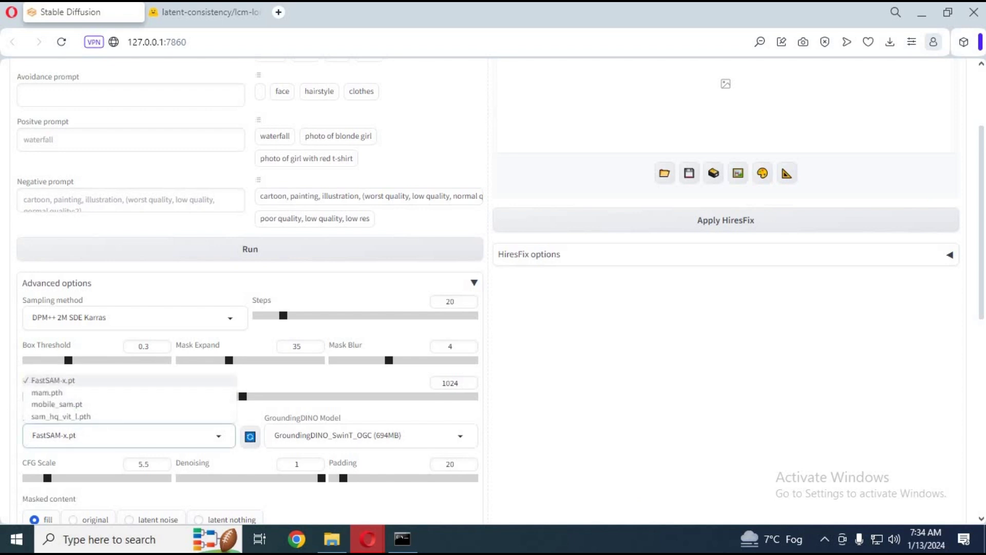
pyautogui.click(2, 401)
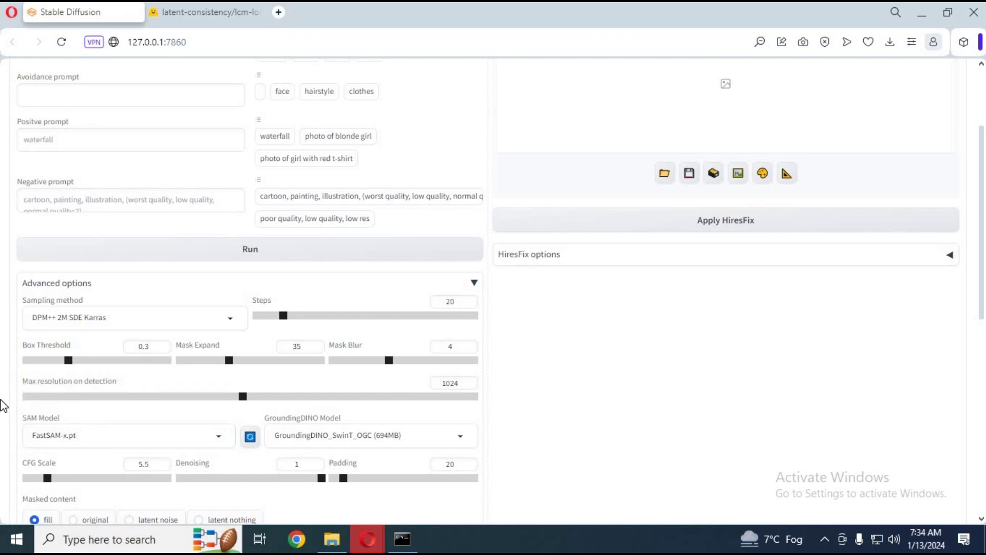
pyautogui.click(397, 433)
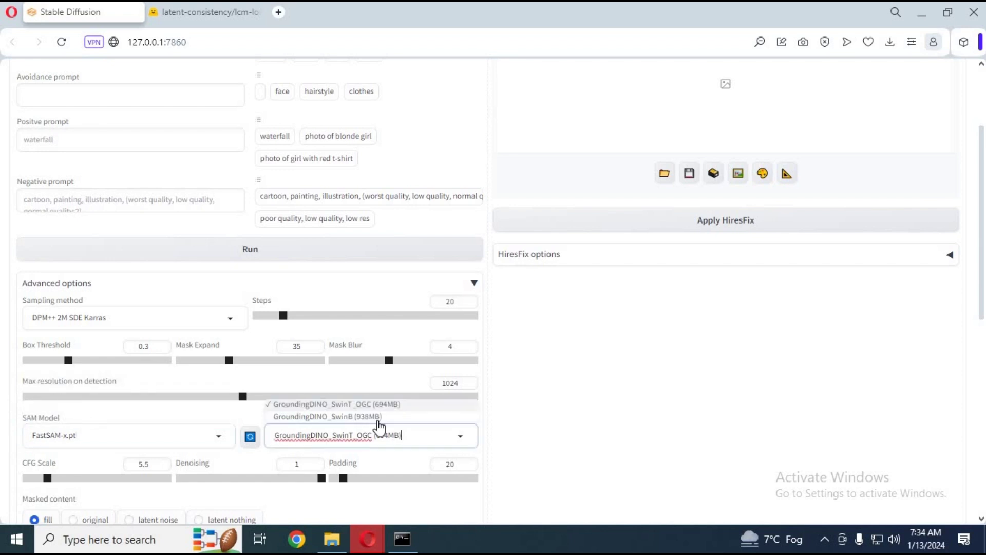
pyautogui.click(343, 416)
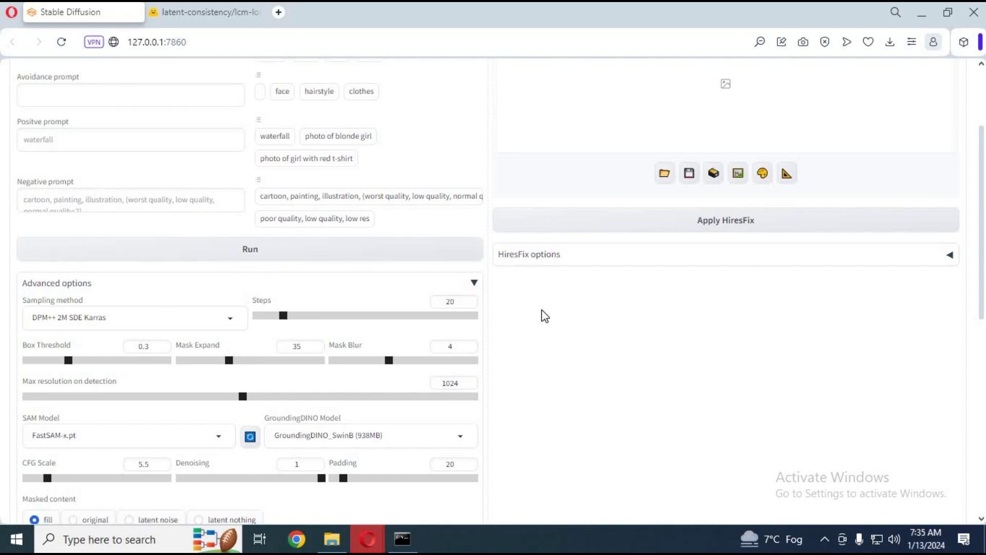
pyautogui.scroll(-5, 984, 220)
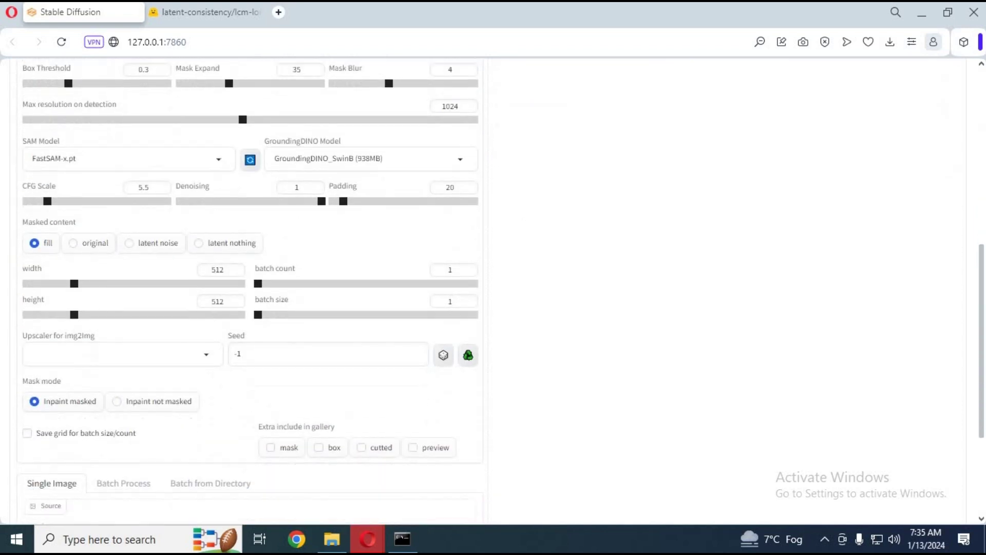
pyautogui.scroll(-1, 211, 331)
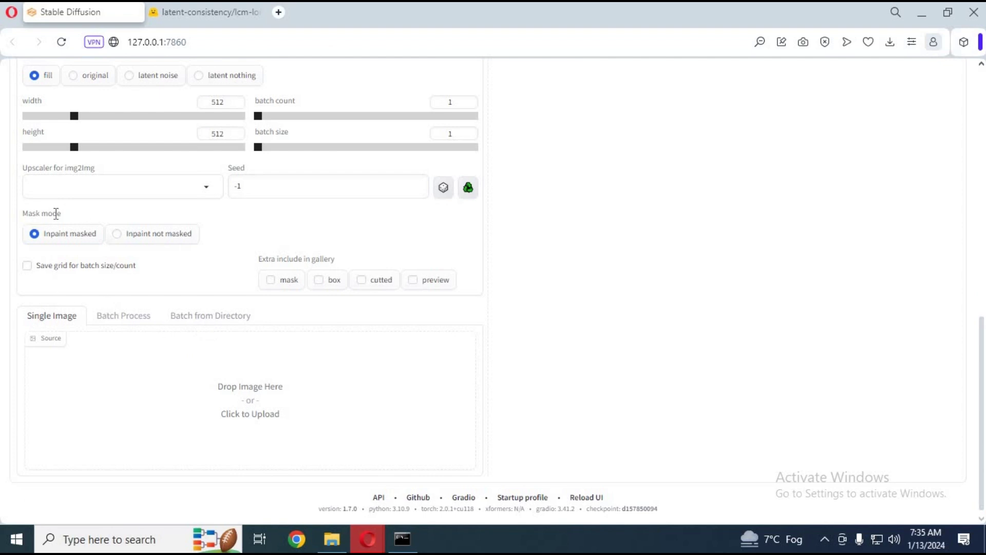
# Upload the full-body photo of the red-haired woman in jeans from Downloads as the source image
pyautogui.click(249, 415)
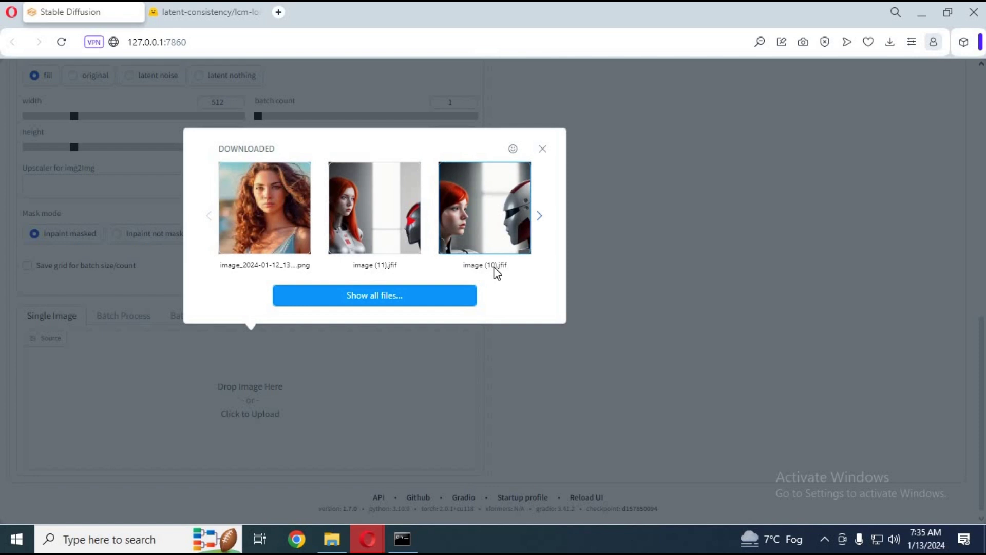
pyautogui.click(409, 300)
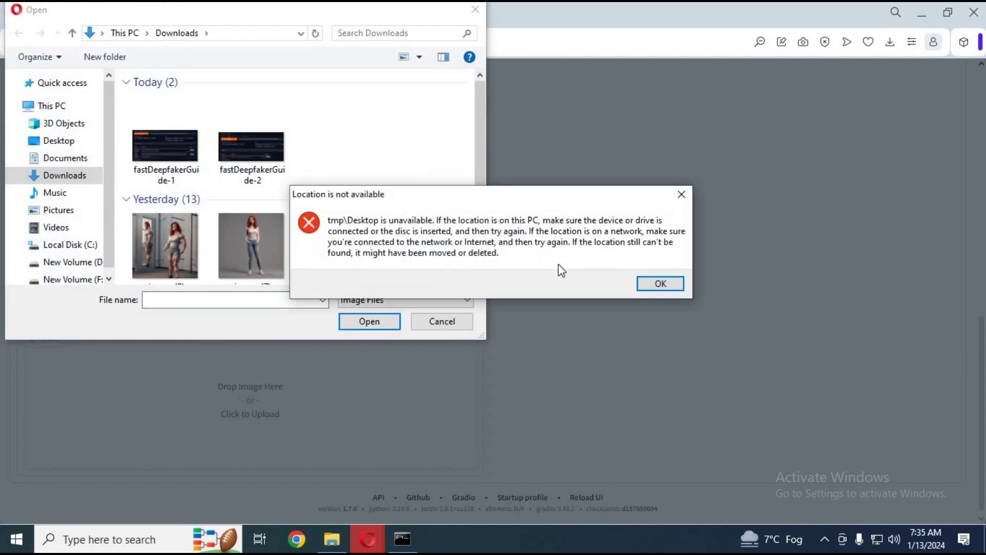
pyautogui.click(655, 283)
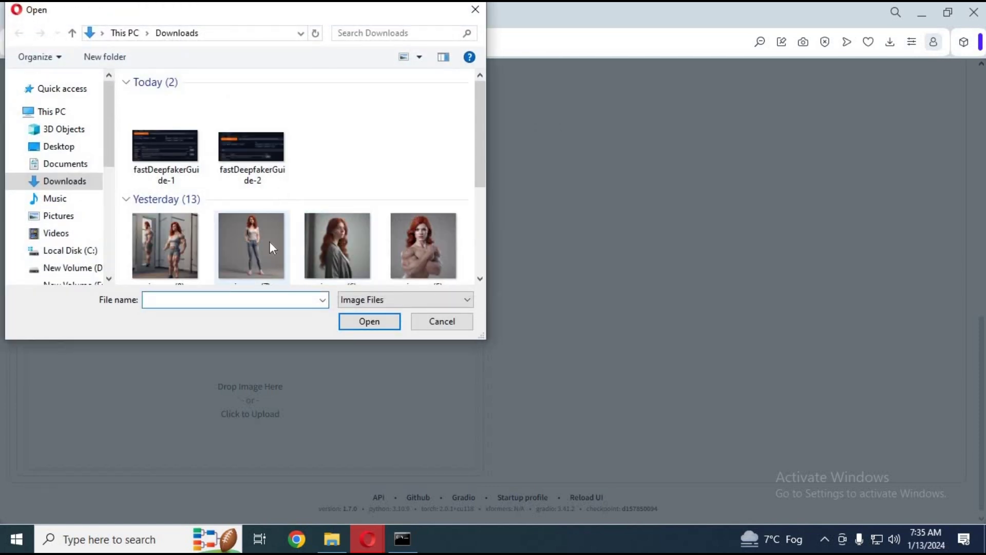
pyautogui.doubleClick(270, 242)
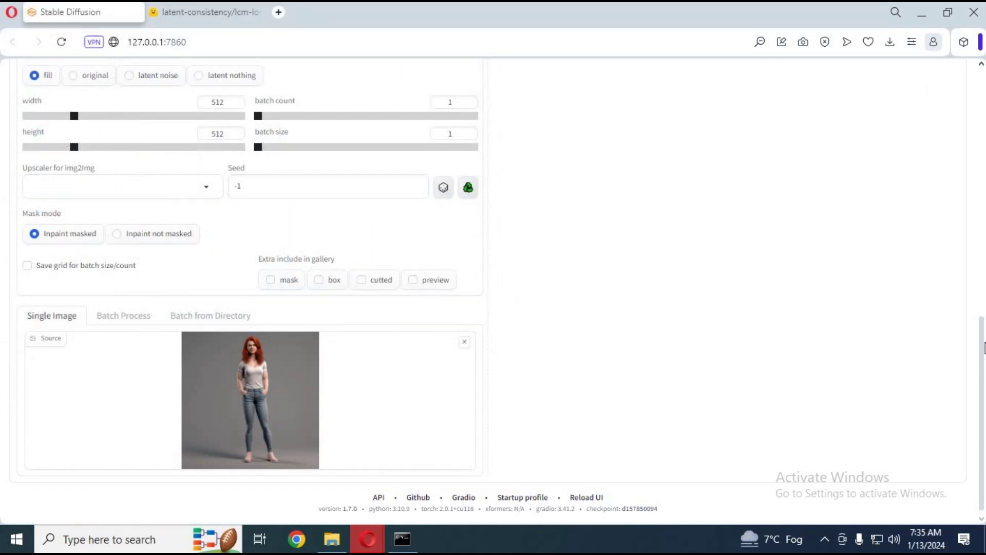
pyautogui.moveTo(984, 343); pyautogui.dragTo(973, 73)
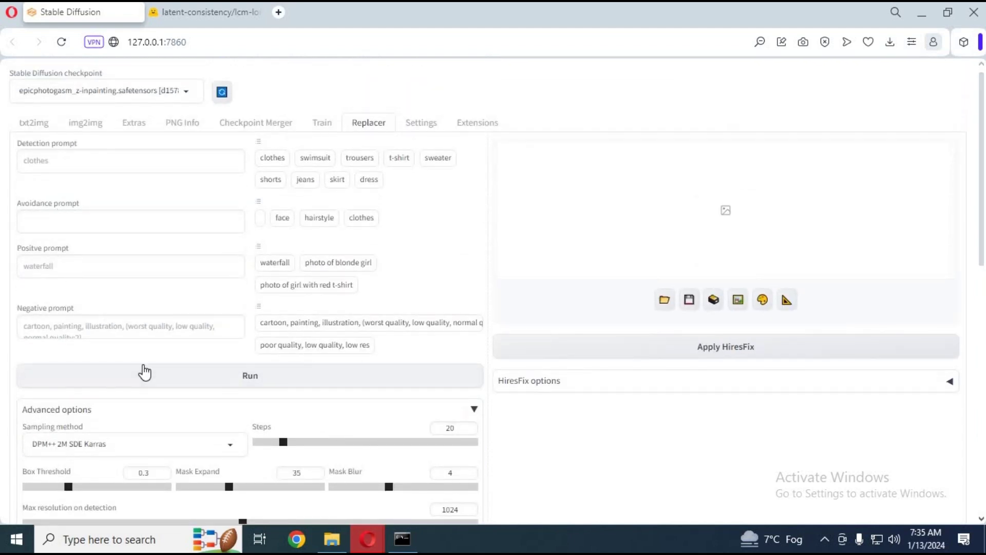
# Select the Replacer's positive prompt field to start typing 'skirt and' over the waterfall placeholder
pyautogui.click(82, 266)
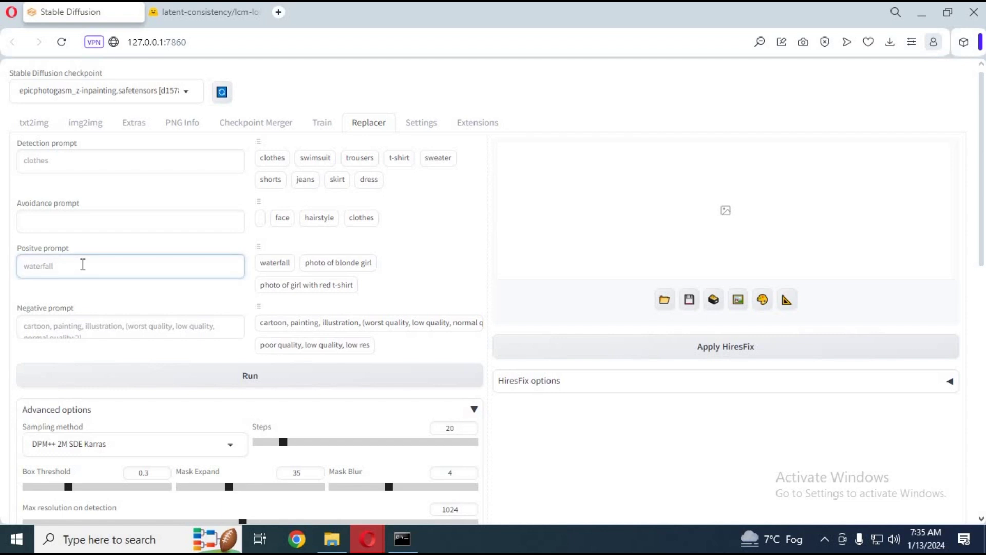
pyautogui.write('sk')
pyautogui.write('irt a')
pyautogui.write('nd sports shir')
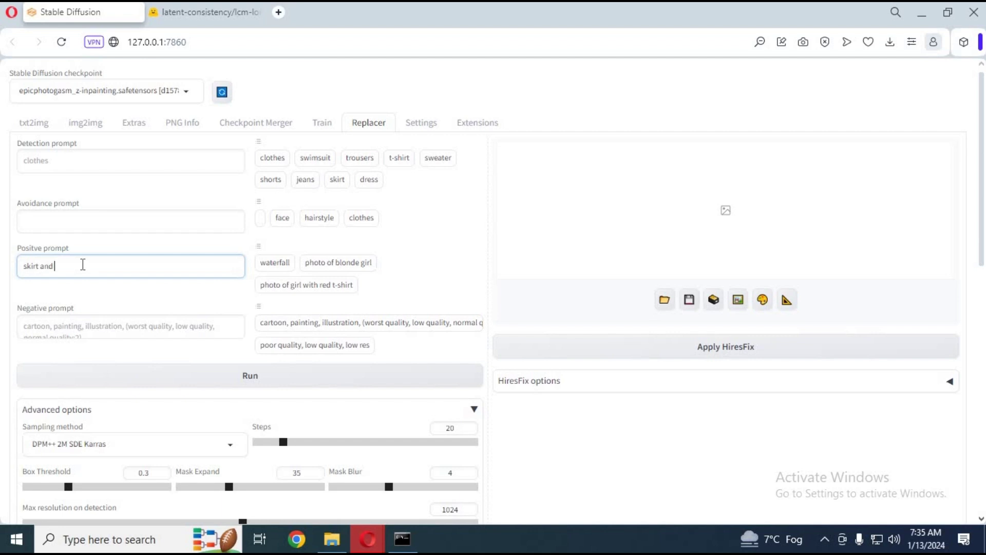